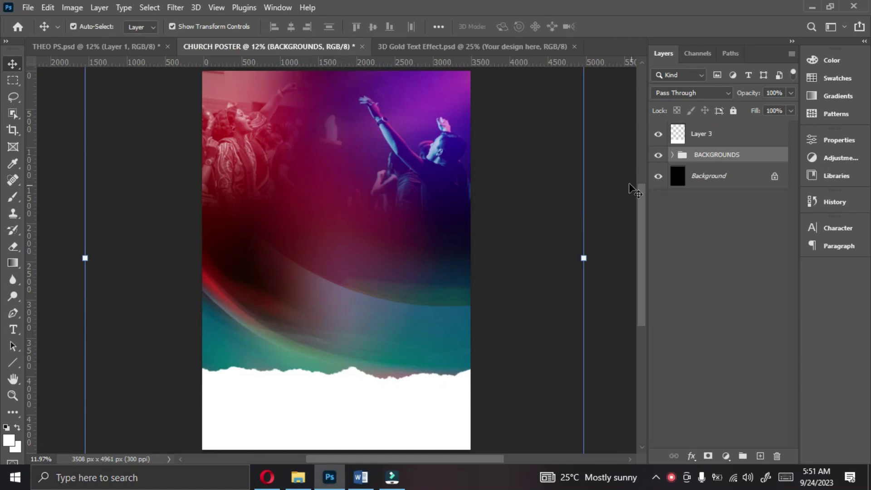
Select the Does-it-matter-how-I-worship-God layer, nudge it up, and lower its opacity to about 73%.
left_click(441, 174)
left_click(436, 175)
left_click(723, 259)
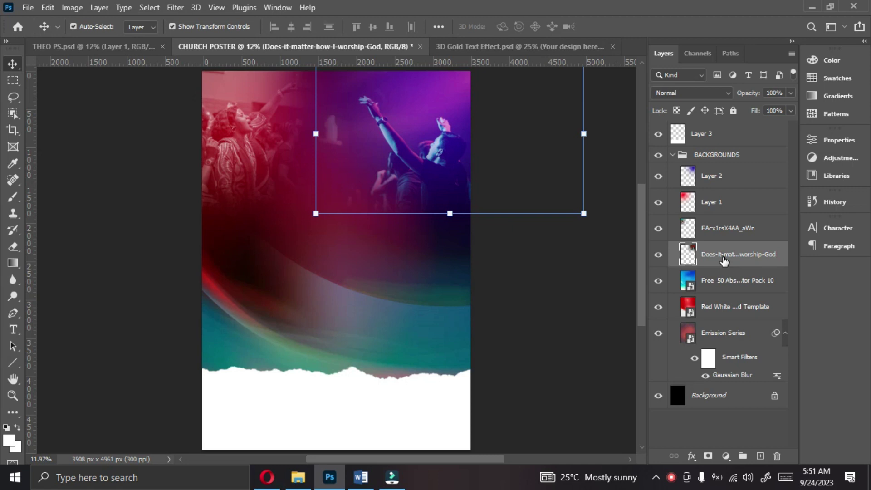
key("shift+Up")
key("shift+Up")
key("shift+Up")
key("shift+Up")
key("shift+Up")
key("shift+Up")
key("shift+Up")
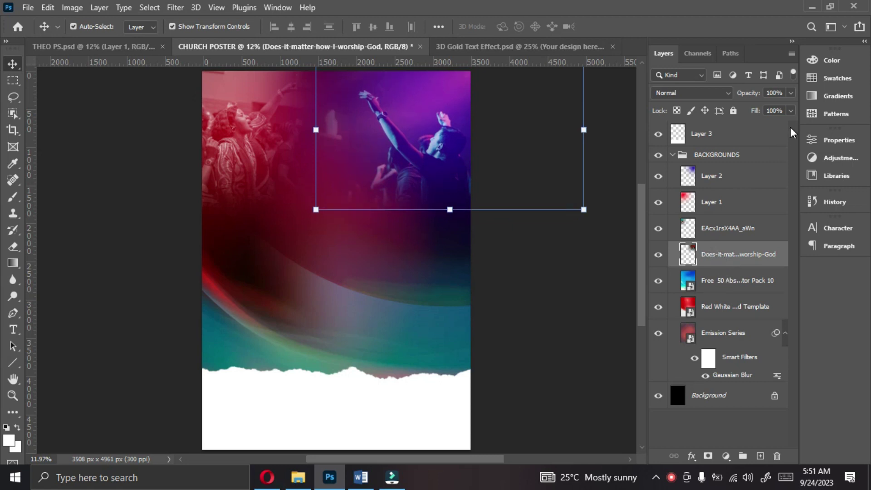
left_click(791, 93)
type("86")
key("Down")
key("Down")
key("Down")
key("Down")
key("Down")
key("Down")
key("Down")
key("Down")
Collapse and fully lock the BACKGROUNDS group, then select Layer 3.
left_click(690, 156)
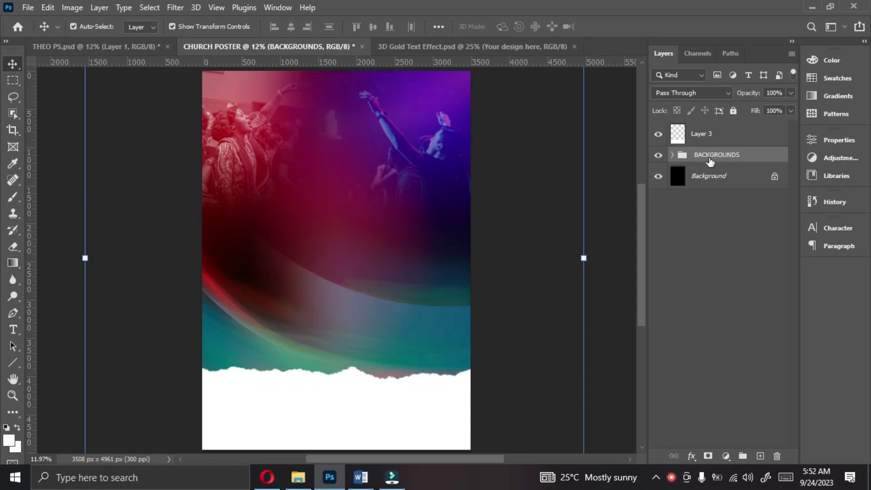
left_click(734, 110)
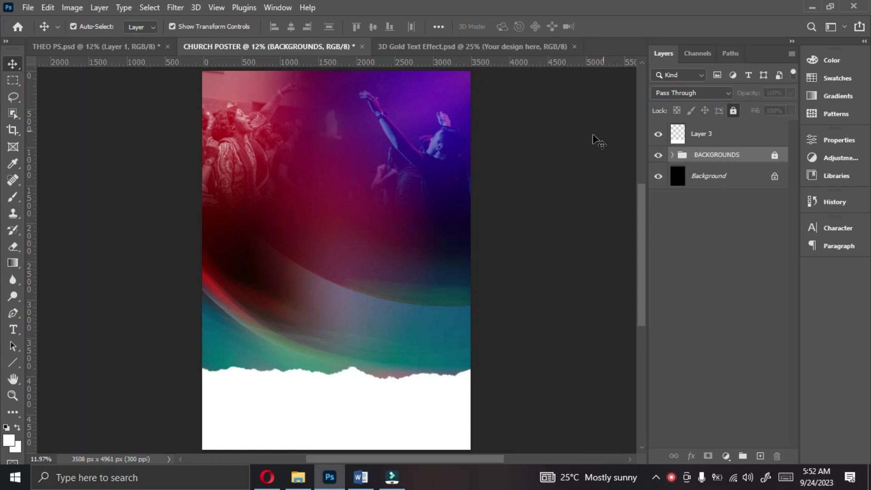
left_click_drag(344, 160, 229, 386)
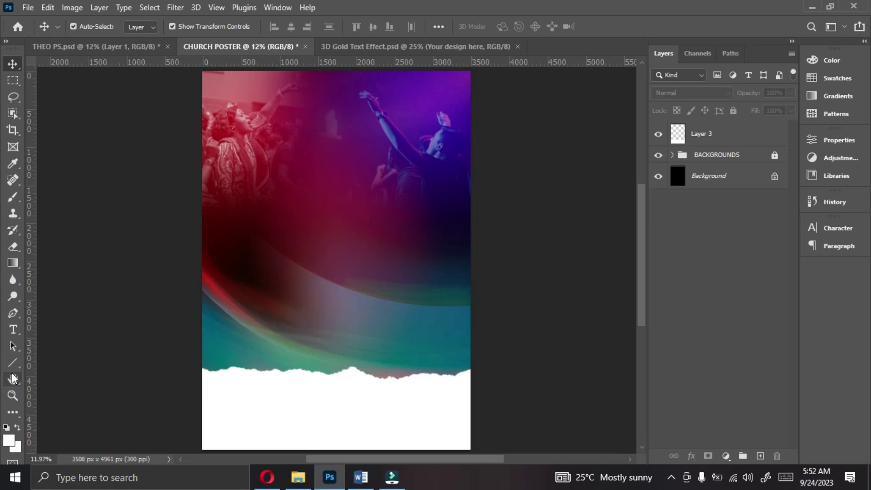
left_click(13, 331)
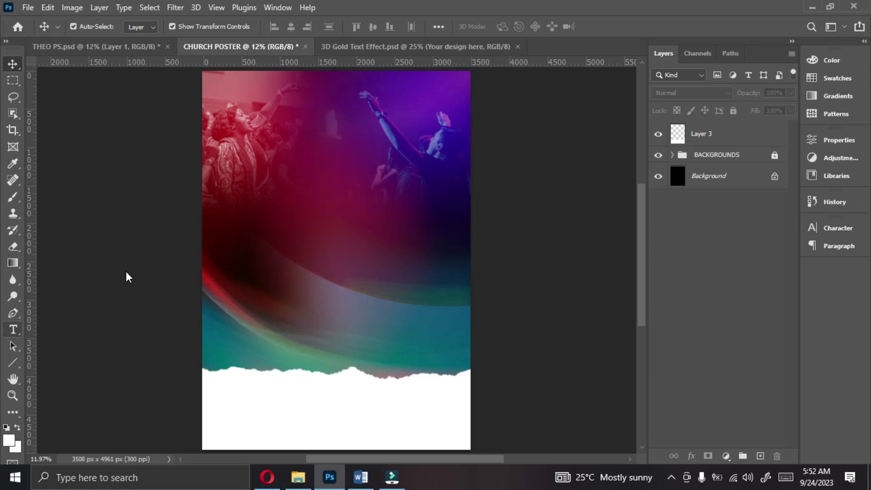
left_click(298, 477)
left_click(46, 163)
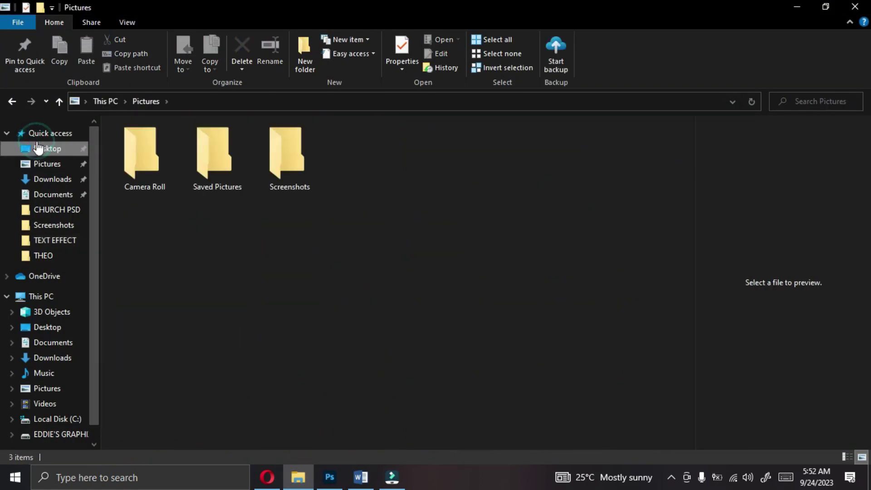
left_click(43, 256)
left_click(224, 250)
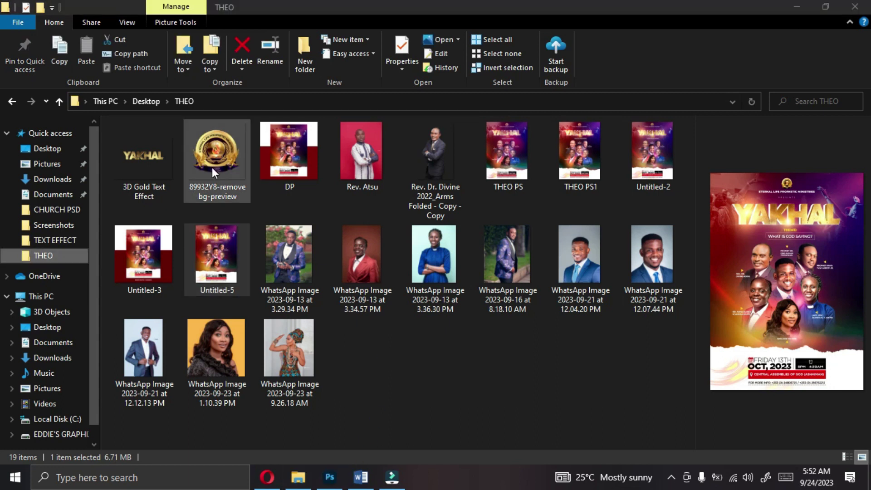
left_click(145, 163)
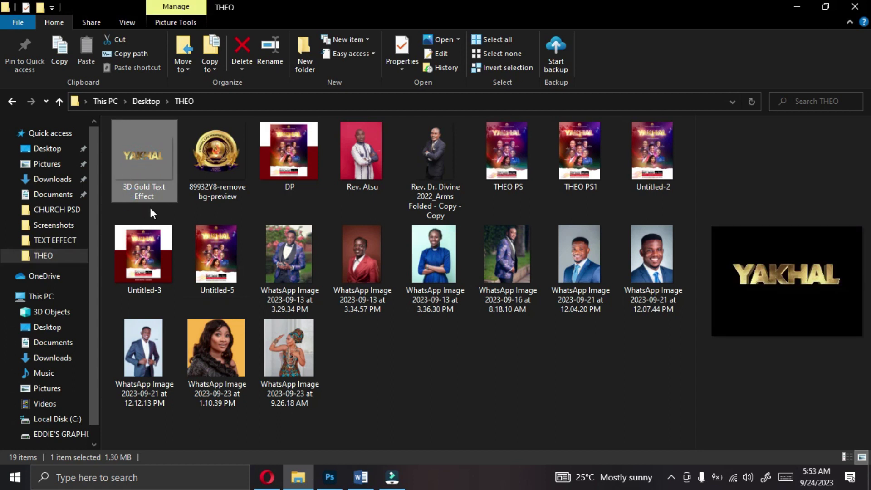
left_click(330, 476)
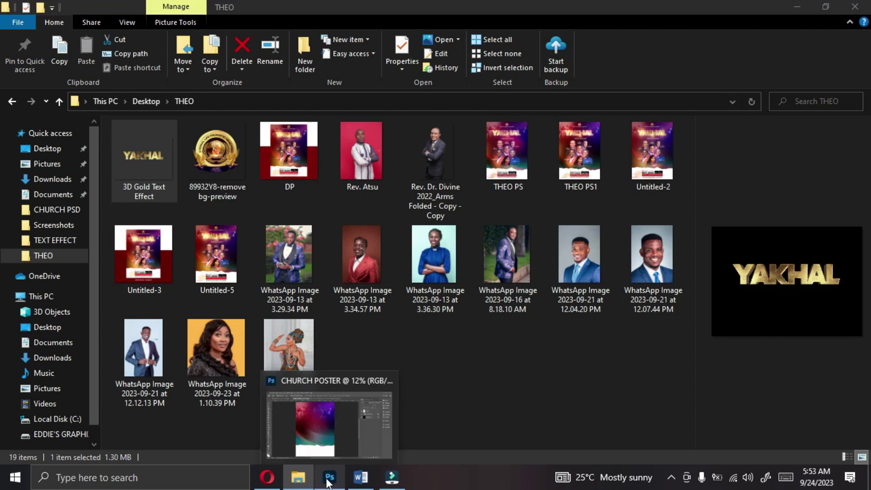
left_click(326, 442)
key("alt+Tab")
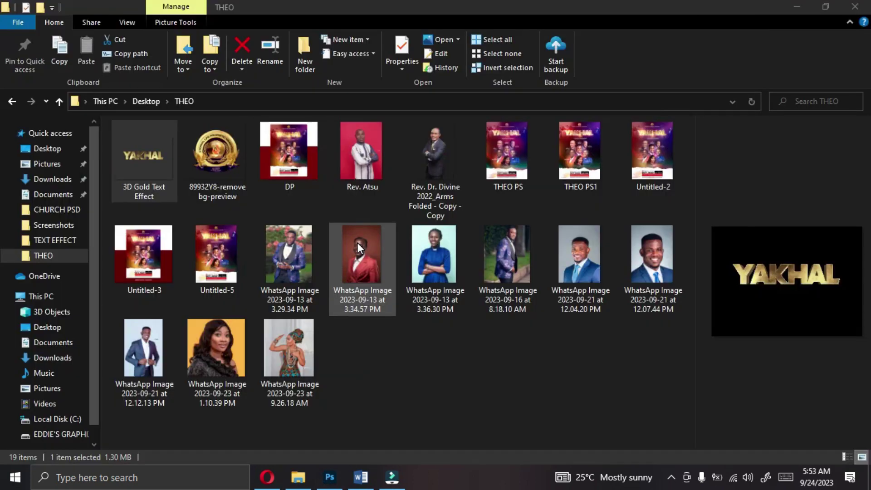
left_click(330, 476)
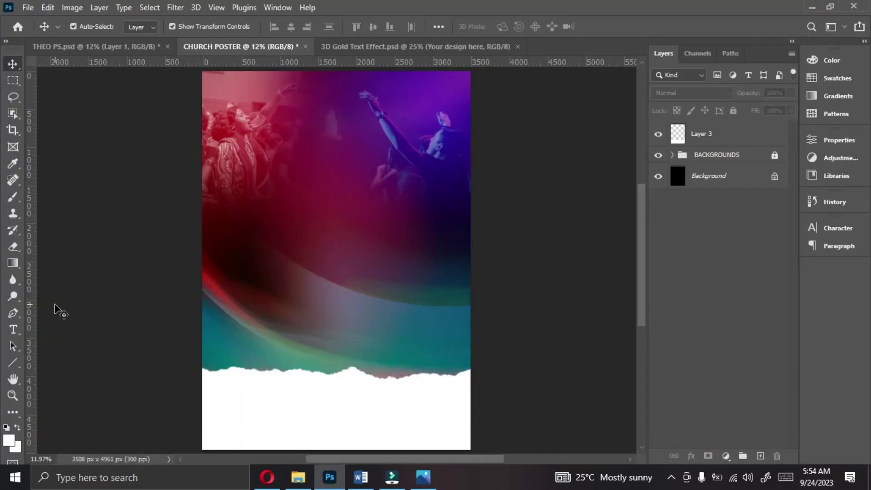
Set the Type tool to Gotham Bold with a white text colour.
left_click(13, 332)
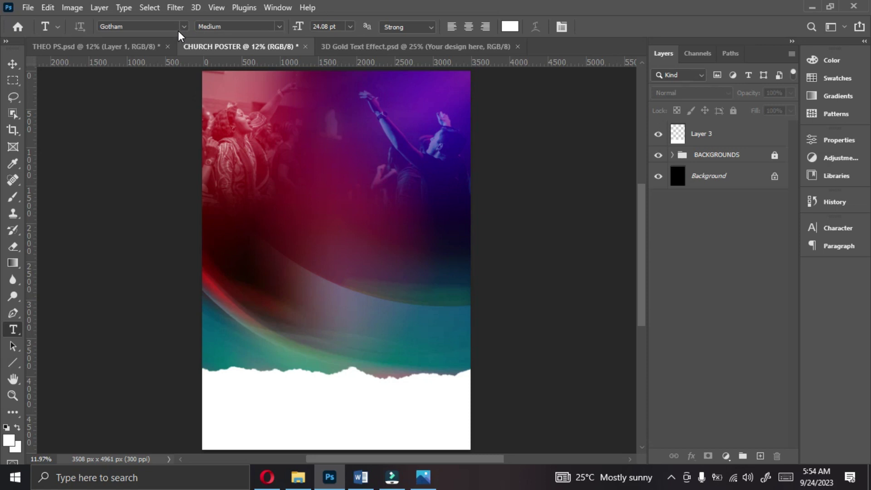
left_click(279, 27)
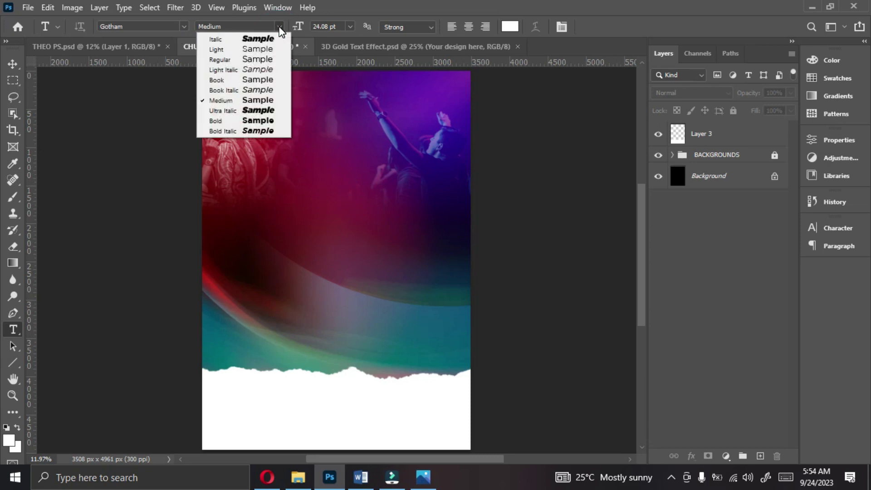
left_click(234, 121)
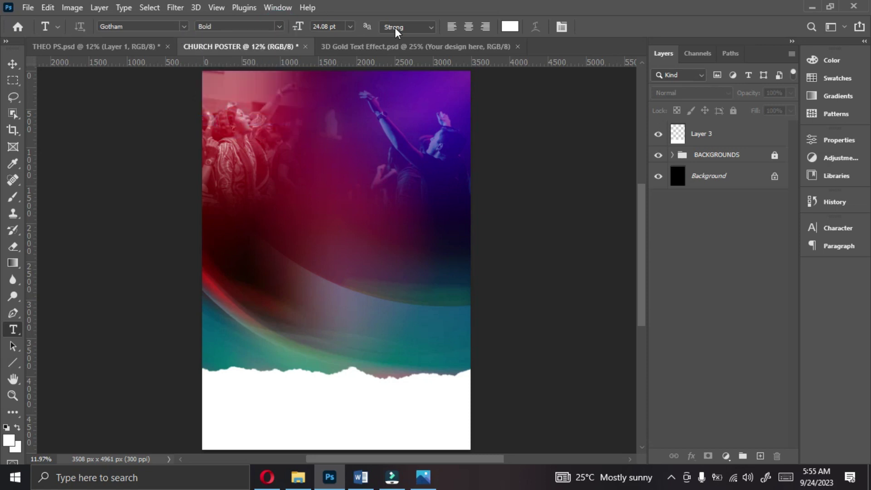
left_click(511, 27)
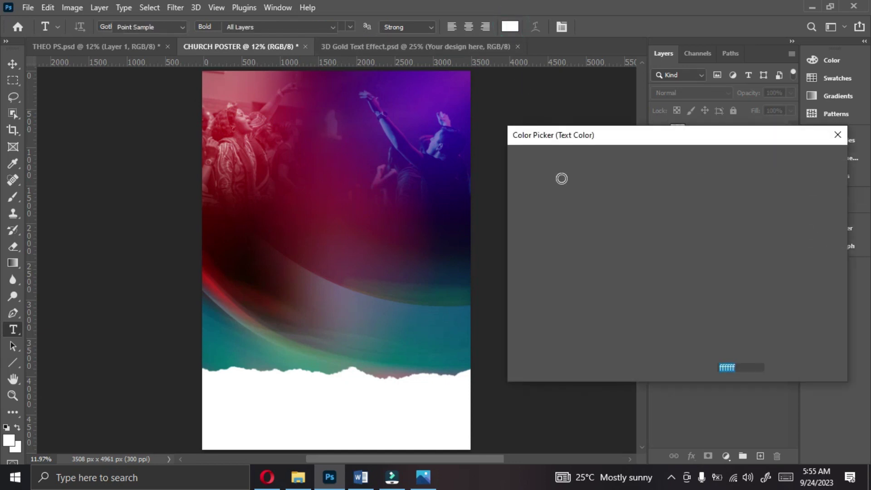
left_click(396, 421)
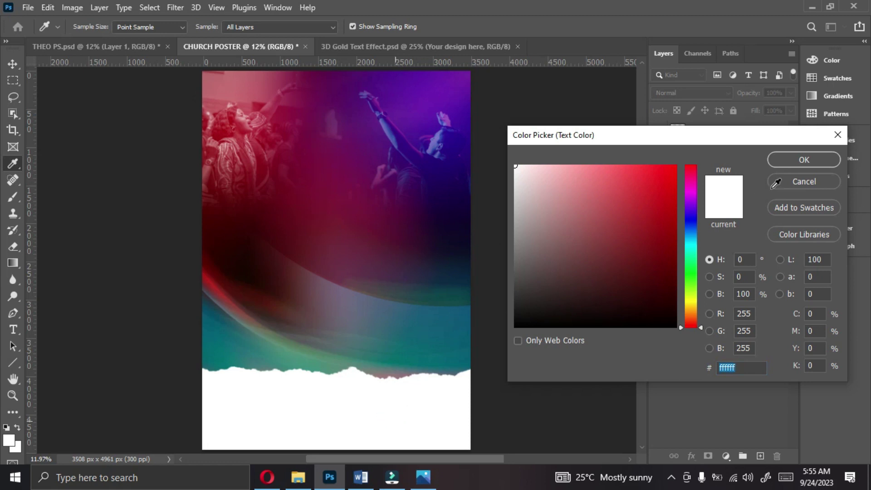
left_click(795, 161)
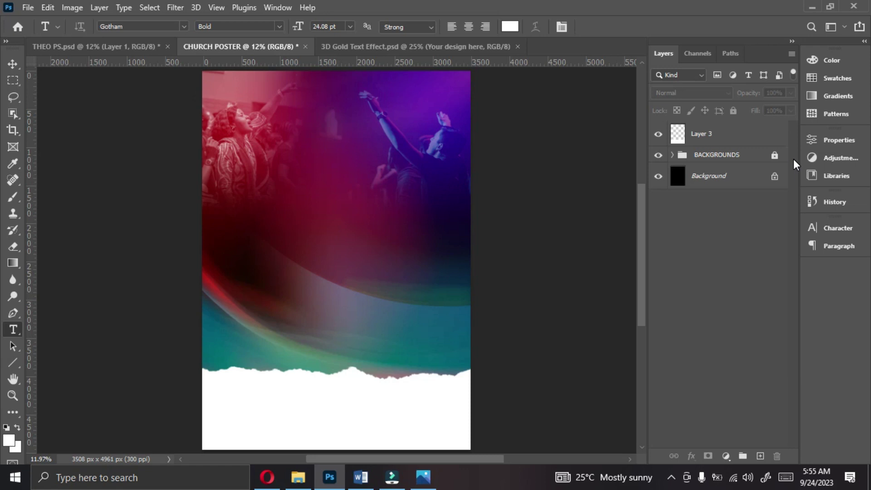
left_click(562, 29)
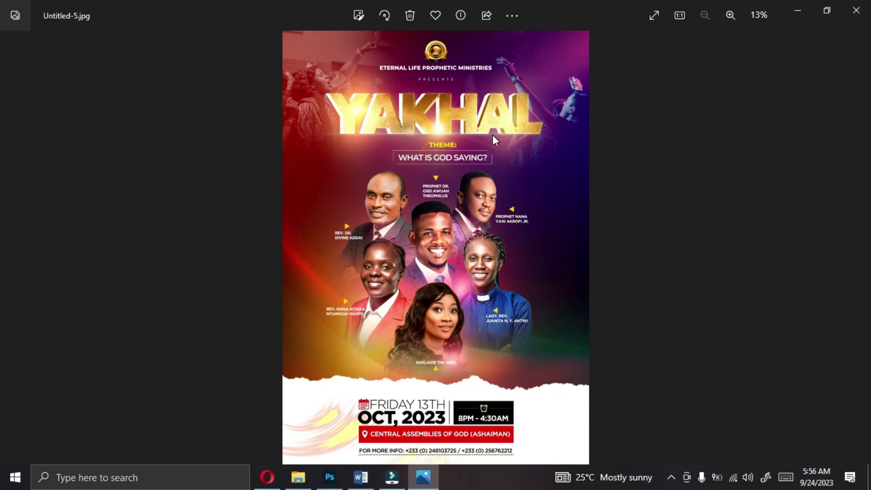
Switch from the Photos reference flyer back to the CHURCH POSTER in Photoshop.
left_click(330, 477)
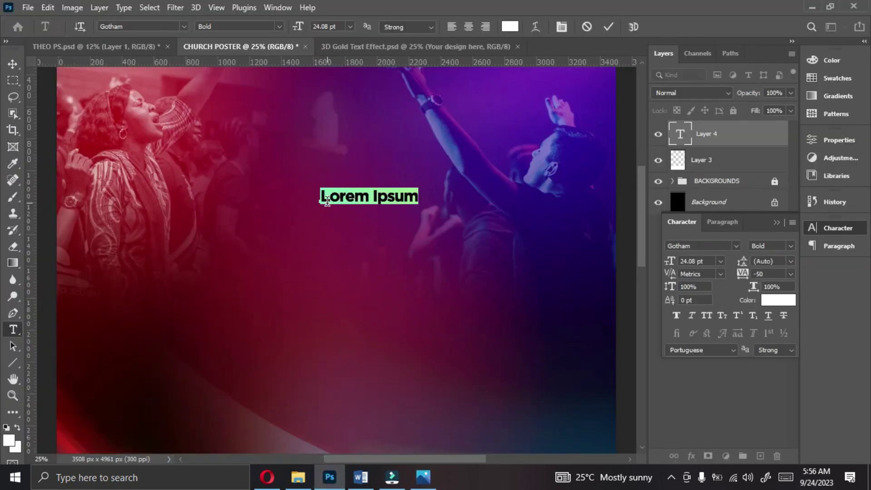
Type the heading ETERNAL LIFE PROPHETIC MINISTRIES and commit it.
type("ETERNAL LIFE PROPHETIC MINISTRIES")
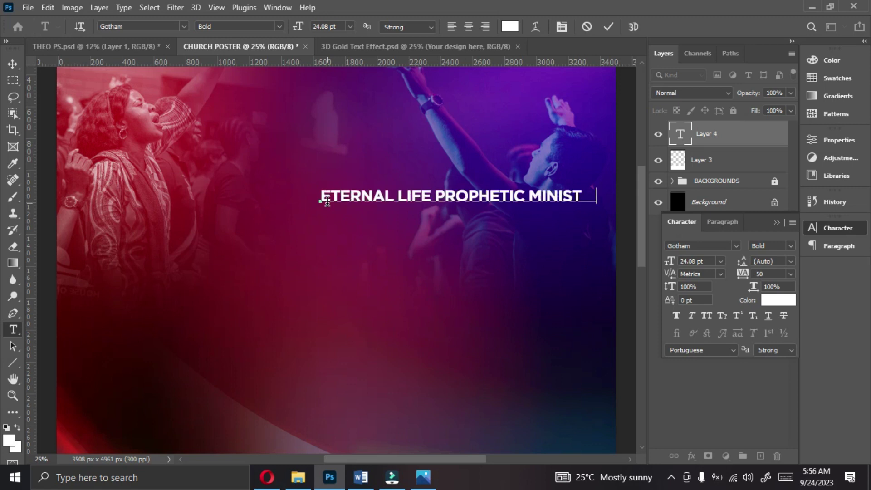
left_click(609, 26)
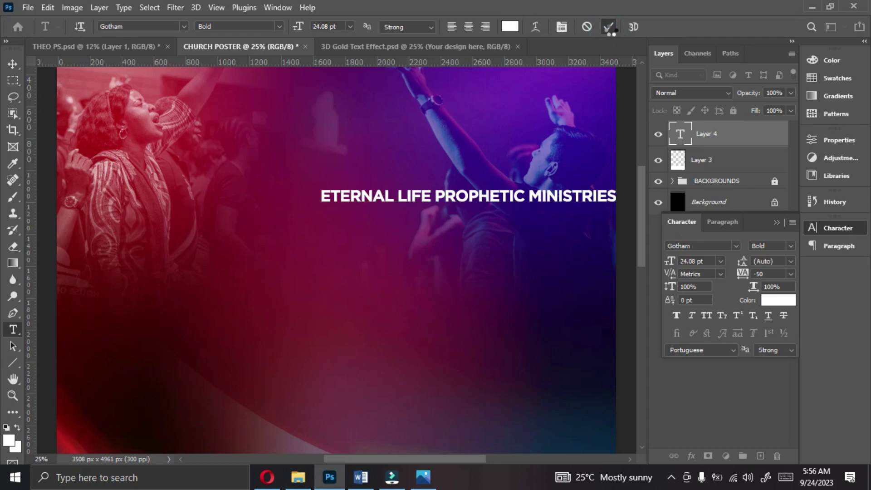
left_click(609, 27)
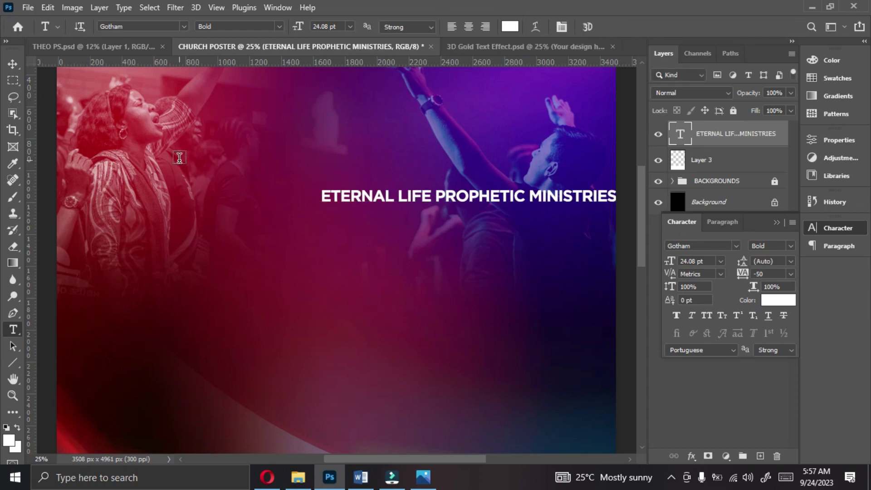
Move the heading near the top of the poster and scale it down to 15.77 pt.
left_click(13, 63)
left_click_drag(357, 199, 255, 132)
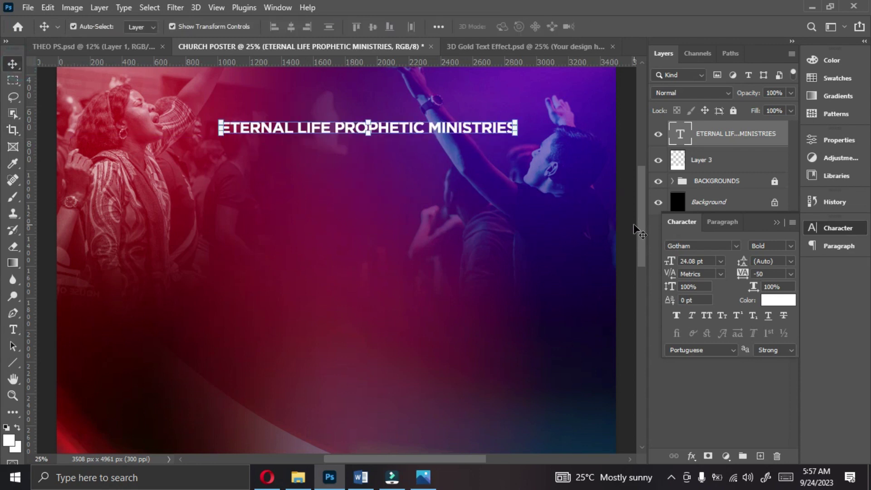
left_click_drag(642, 233, 637, 214)
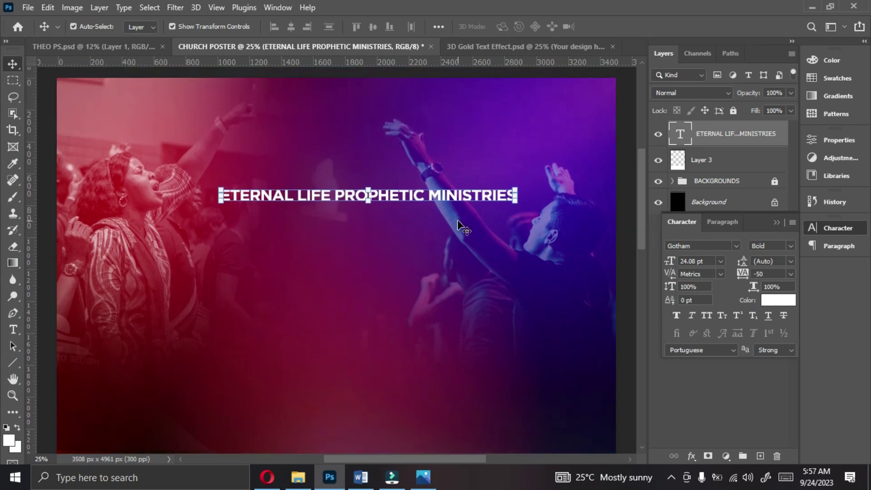
left_click_drag(405, 199, 374, 159)
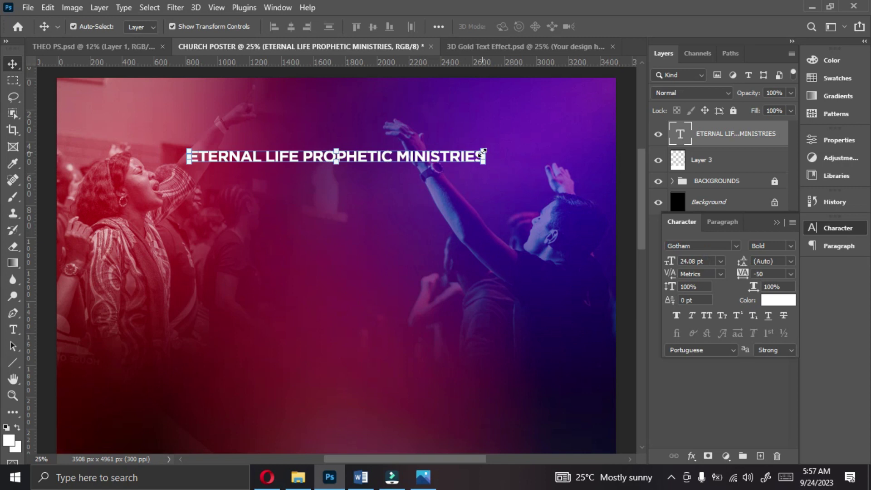
left_click_drag(483, 155, 392, 146)
key("Return")
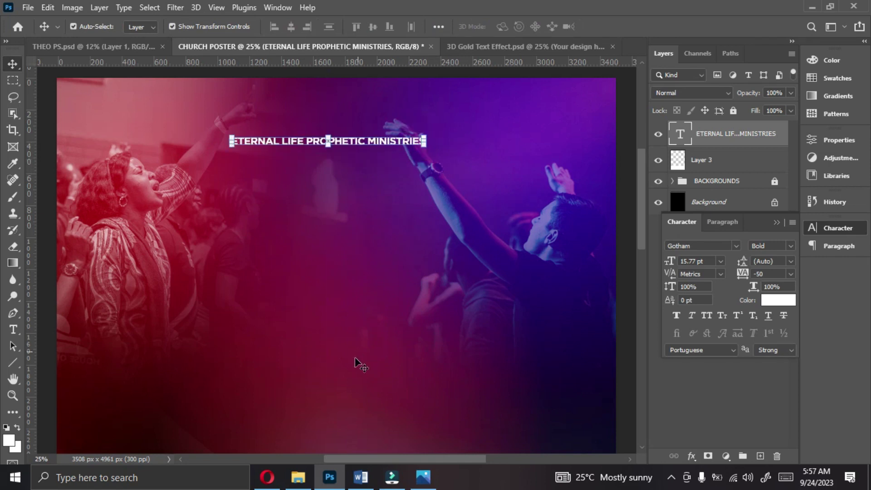
Drag the gold ministry logo from File Explorer into the poster and shrink it above the title.
left_click(298, 477)
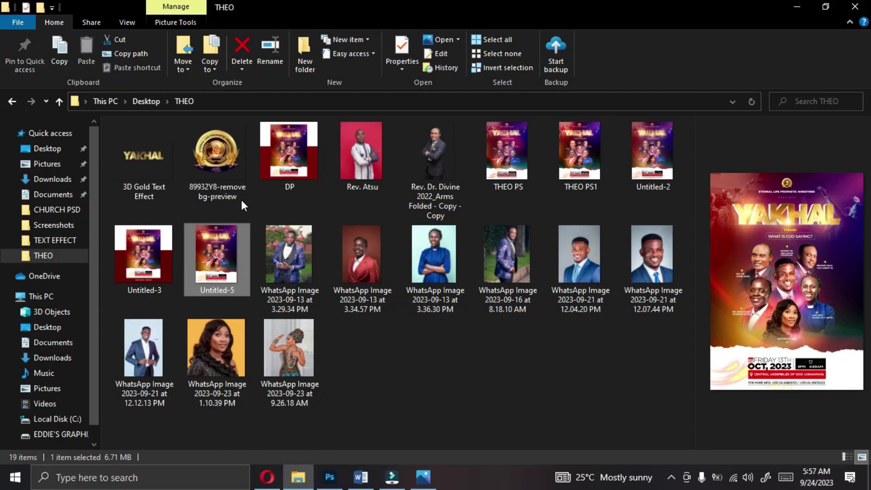
left_click(217, 163)
left_click_drag(217, 164, 295, 154)
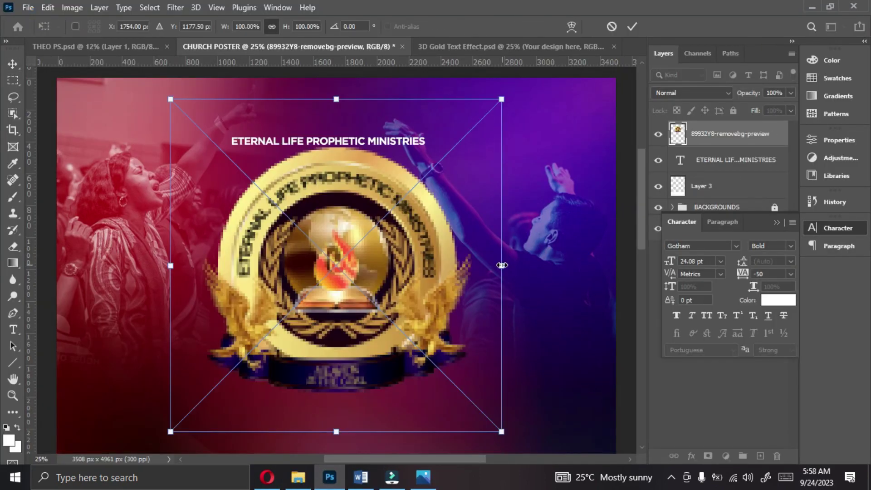
left_click_drag(502, 265, 324, 114)
key("Return")
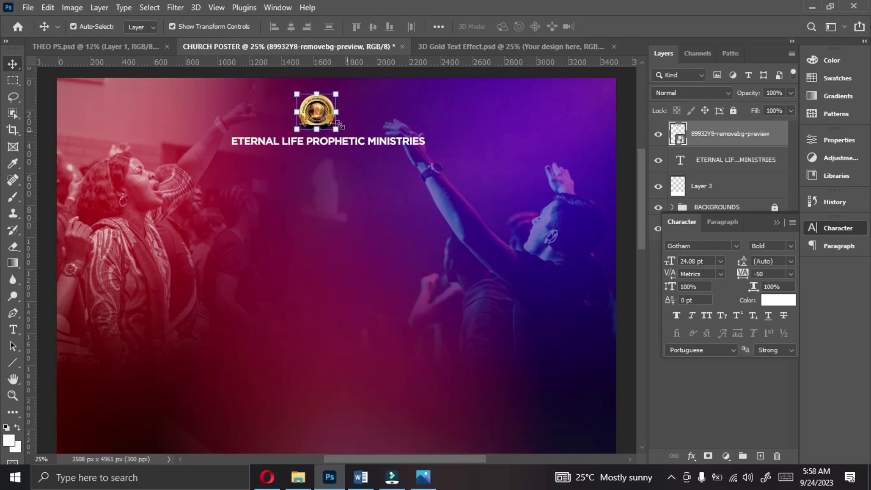
Centre the logo badge and the ministry name horizontally on the canvas.
key("ctrl+a")
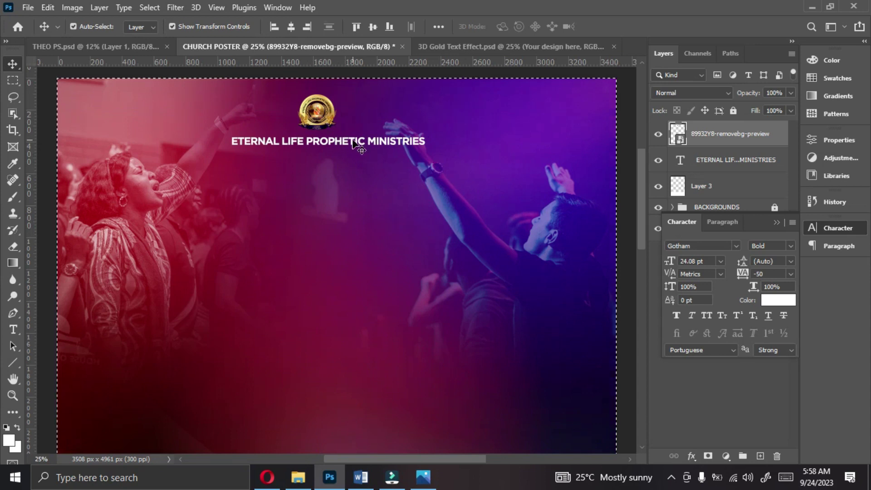
key("ctrl+d")
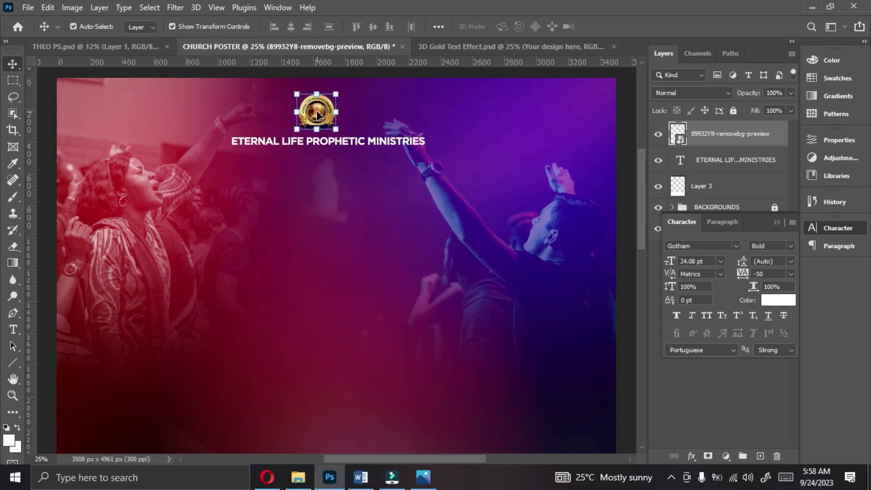
key("ctrl+a")
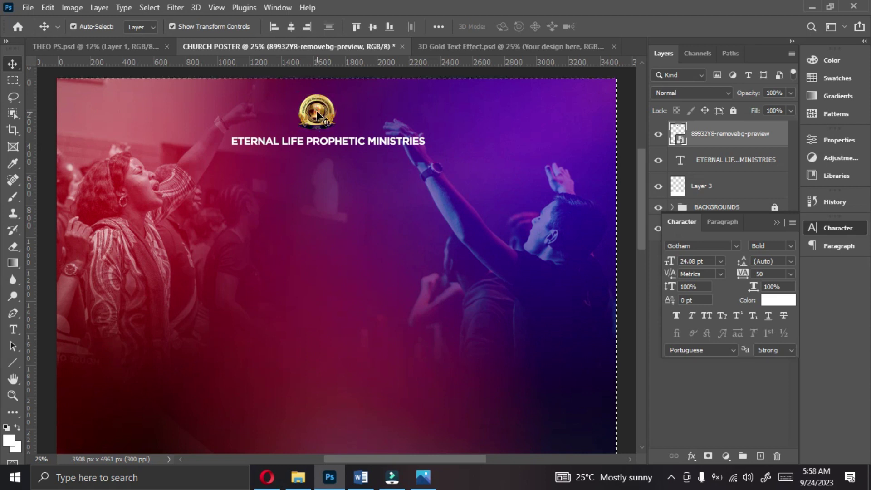
left_click(293, 24)
key("ctrl+d")
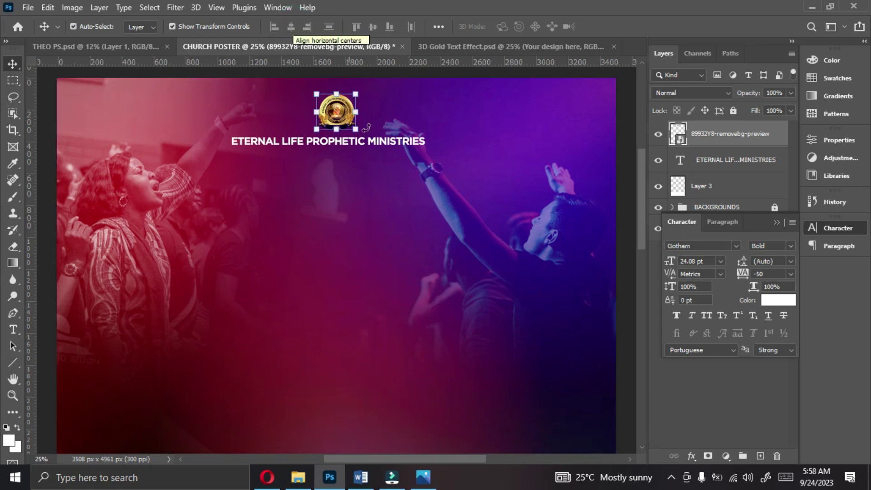
left_click(402, 144)
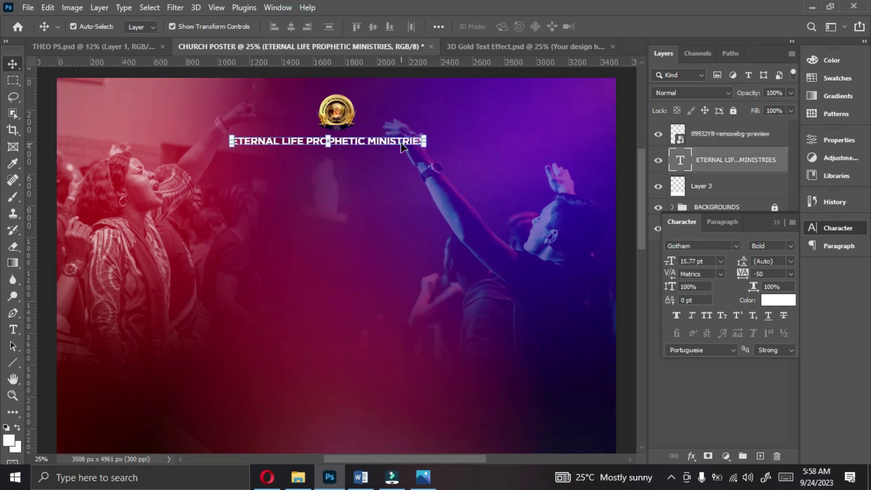
key("ctrl+a")
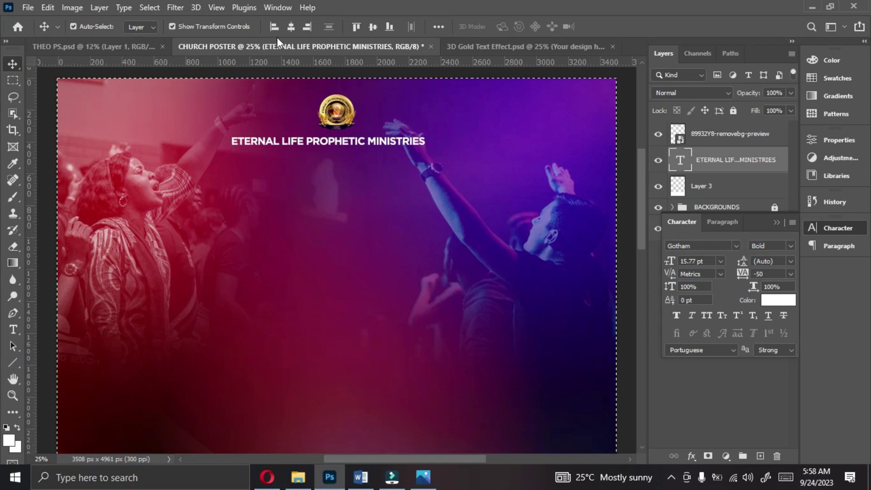
left_click(286, 26)
key("ctrl+d")
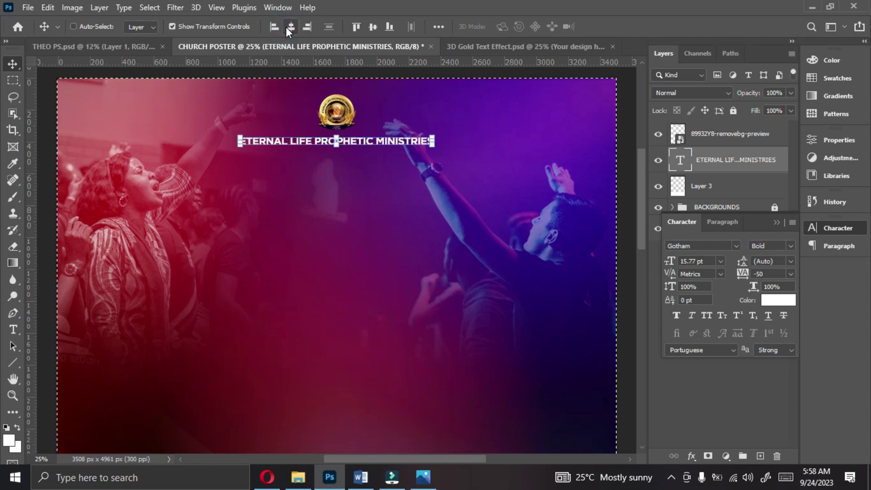
Duplicate the ministry name just below it and retype the copy as PRESENTS.
left_click_drag(389, 146, 388, 165)
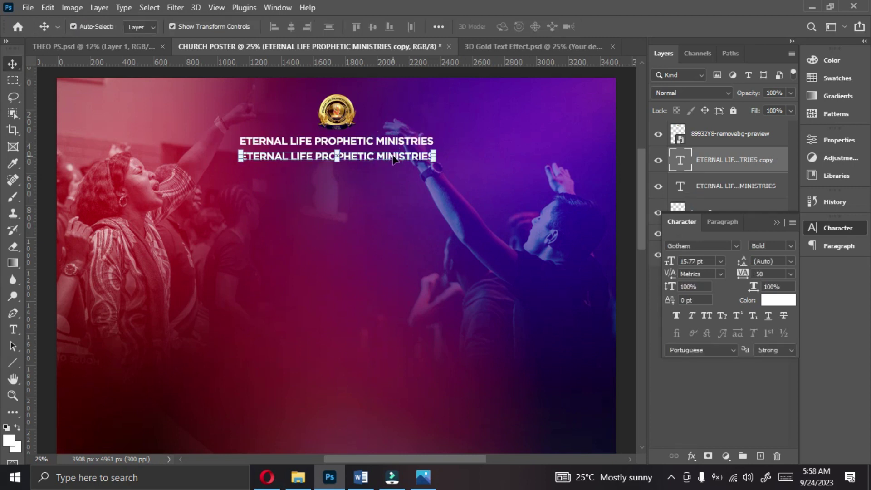
double_click(394, 156)
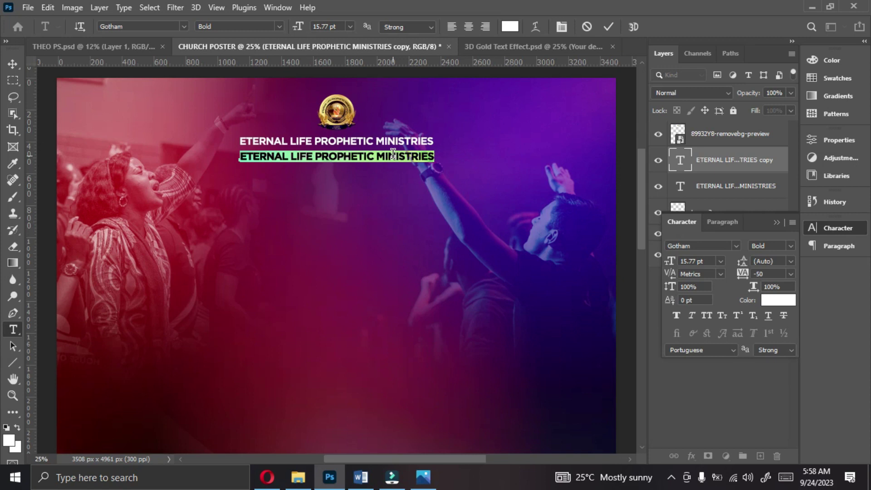
type("PRESENTS")
key("ctrl+Return")
key("v")
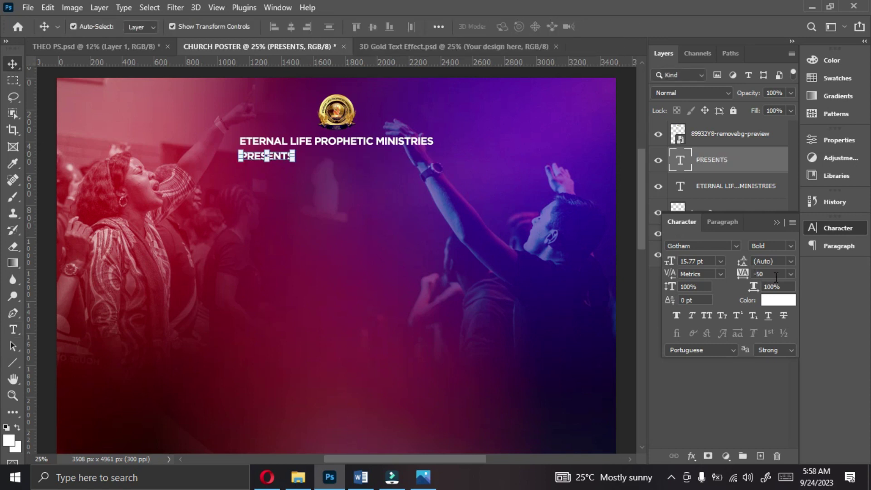
Set PRESENTS to Light, 10 pt, tracking 950, centre it, and view the reference flyer.
left_click(789, 249)
left_click(780, 281)
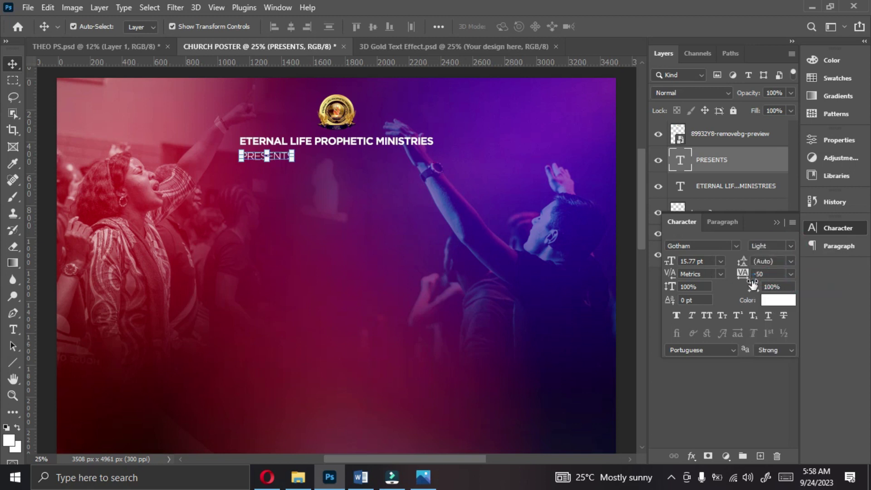
left_click(719, 261)
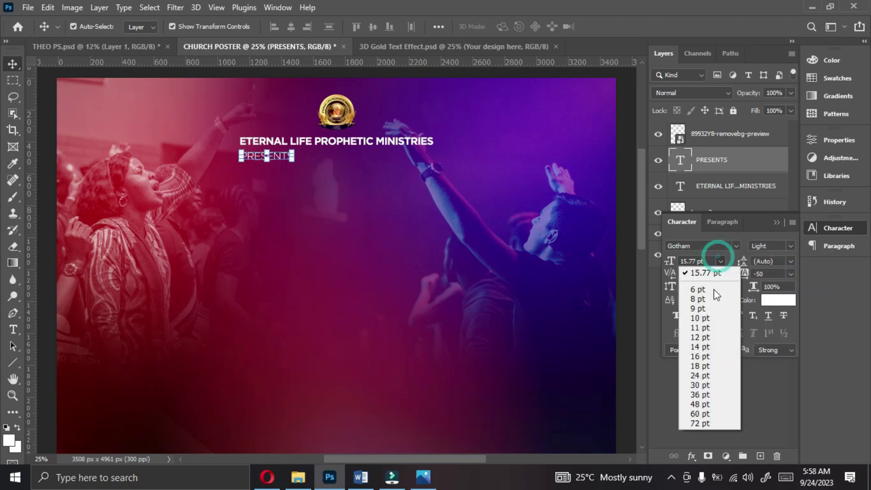
left_click(705, 318)
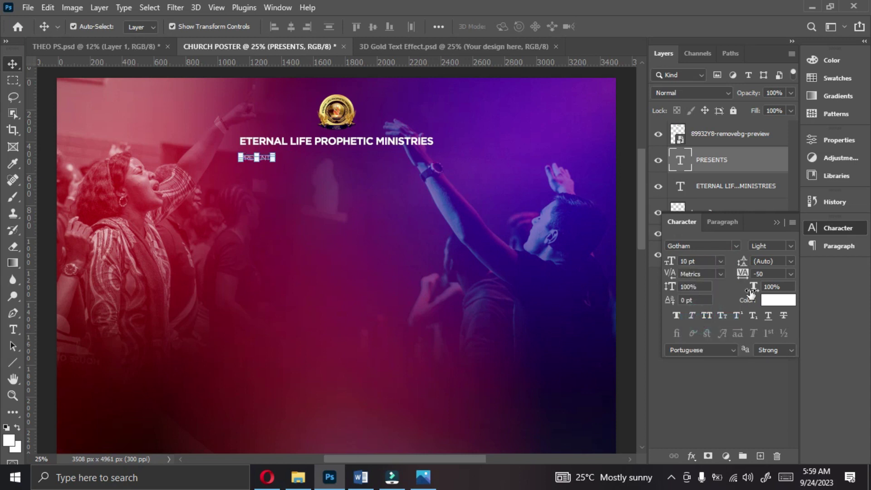
left_click_drag(742, 274, 773, 277)
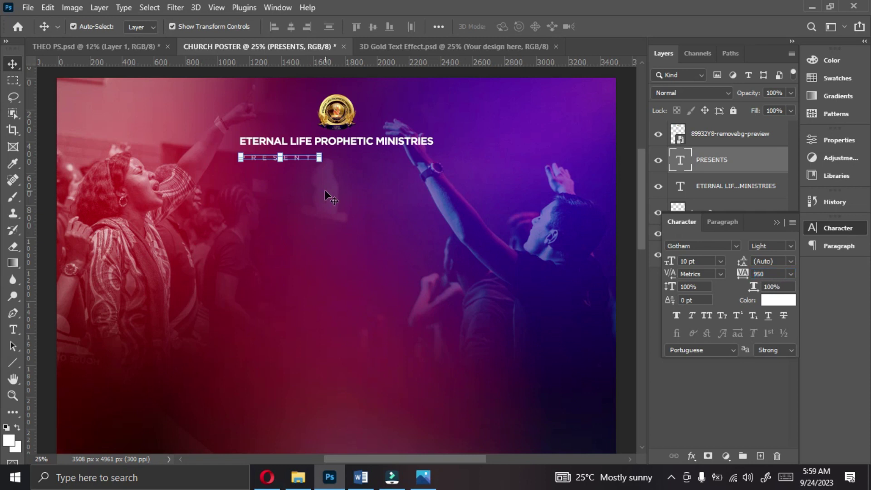
key("ctrl+a")
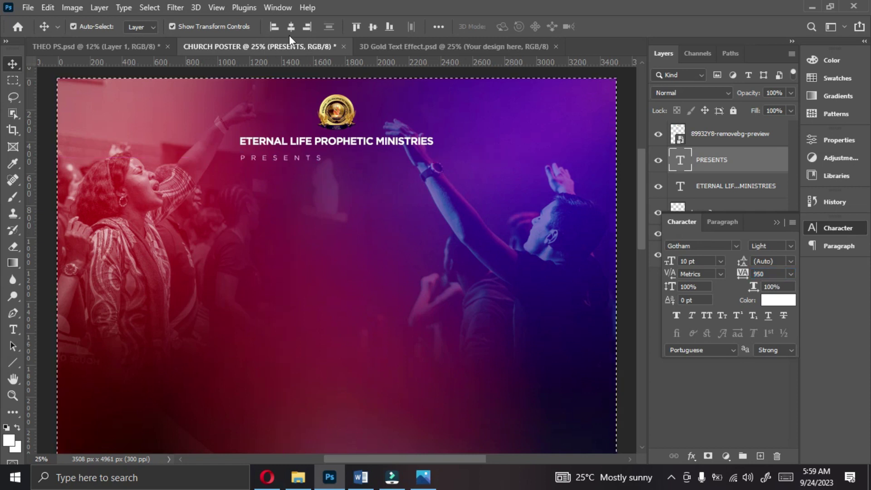
left_click(297, 26)
key("ctrl+d")
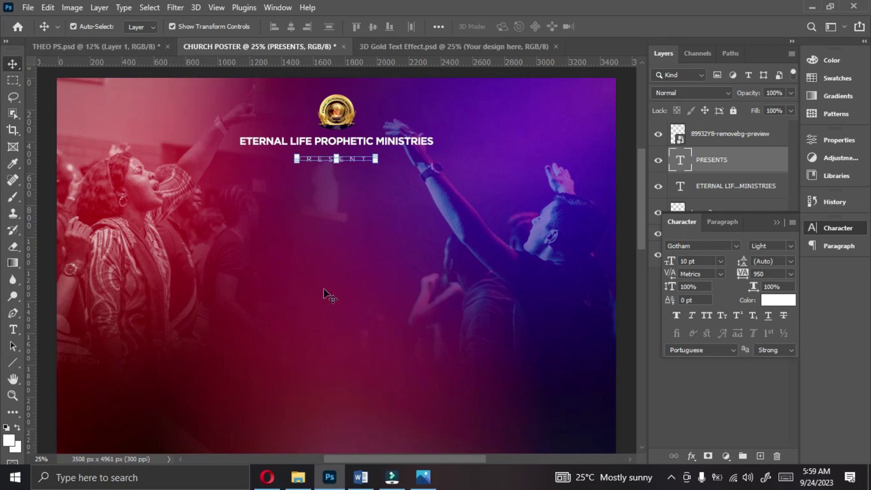
left_click(413, 480)
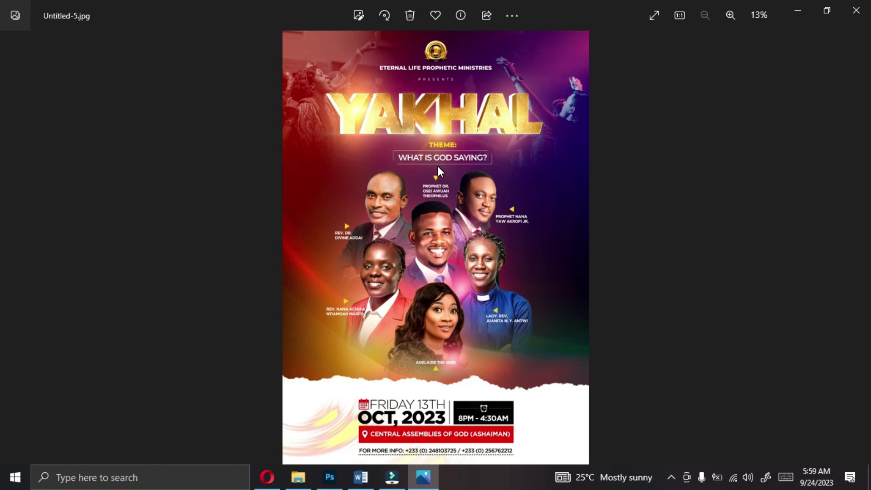
Open the TEXT EFFECT folder in File Explorer, select 3D Gold Text Effect, and return to Photoshop.
left_click(330, 477)
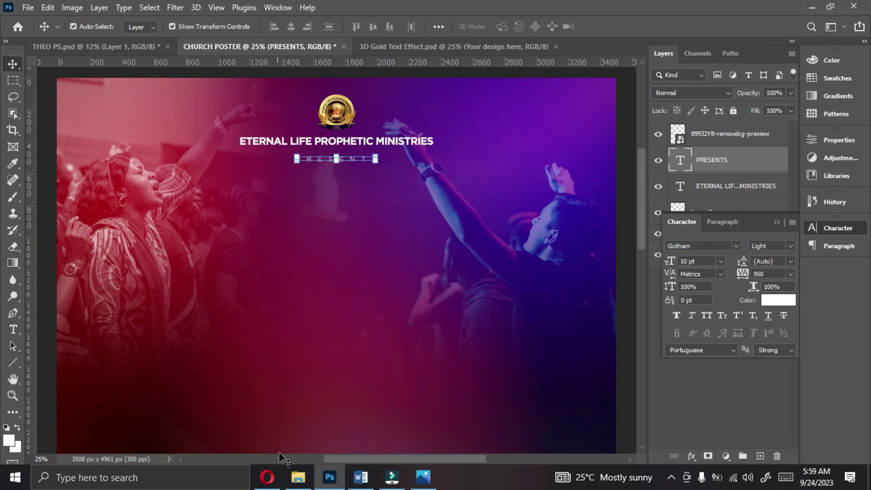
left_click(298, 477)
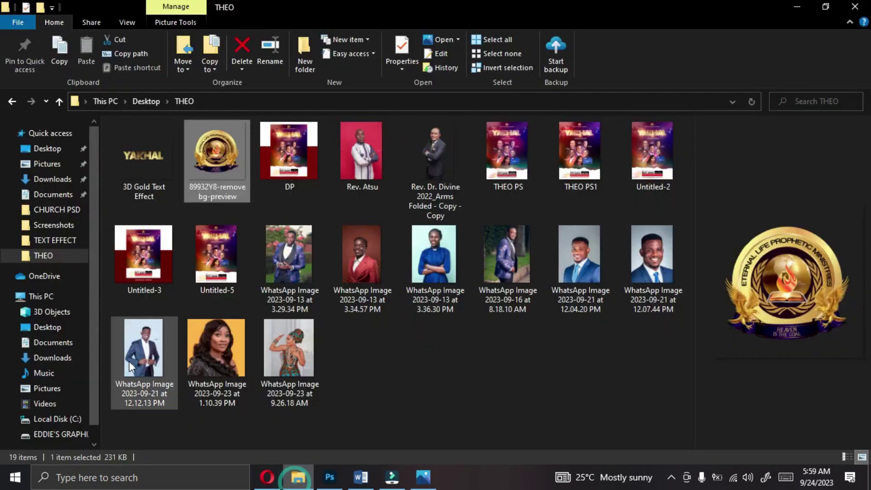
left_click(53, 241)
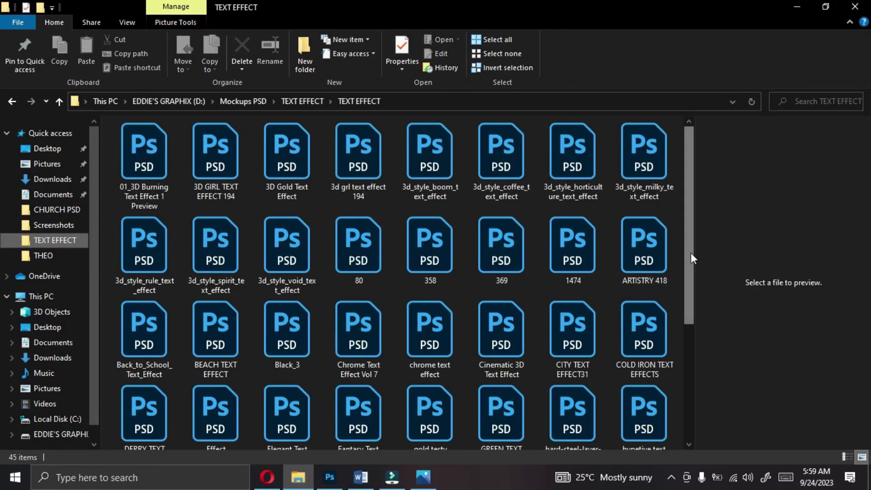
mouse_move(691, 255)
left_mouse_down()
mouse_move(676, 400)
mouse_move(686, 254)
left_mouse_up()
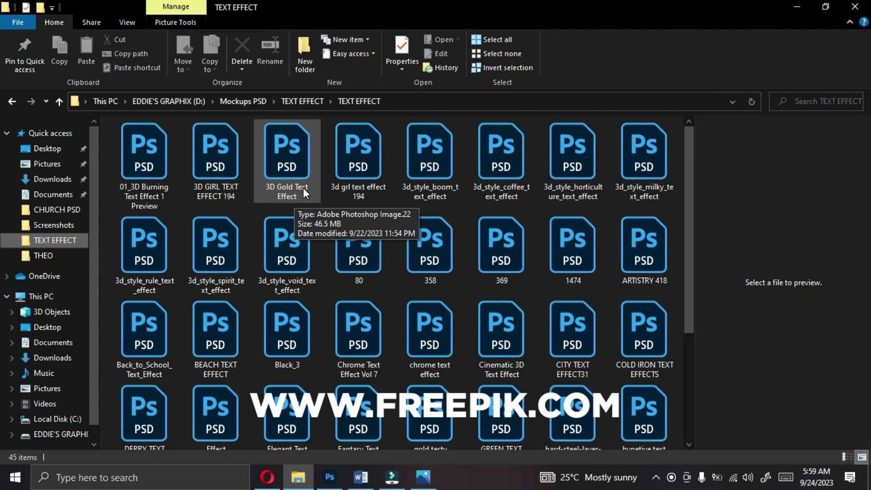
left_click(282, 165)
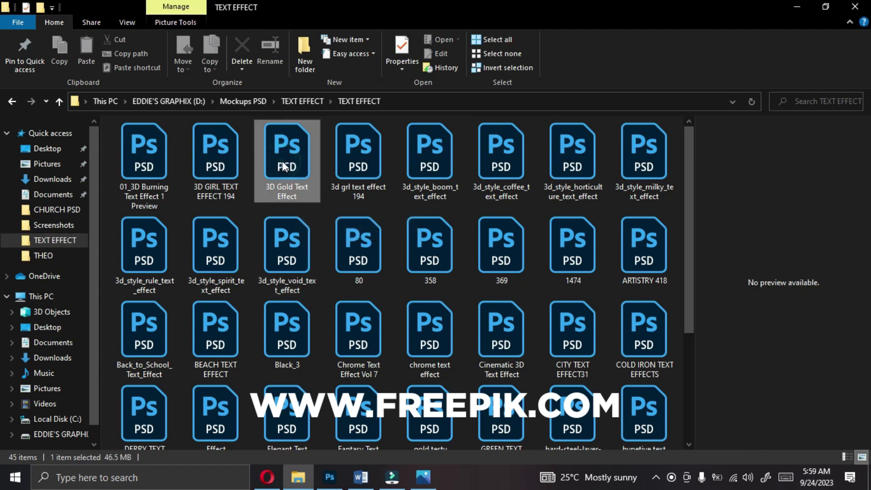
left_click(340, 479)
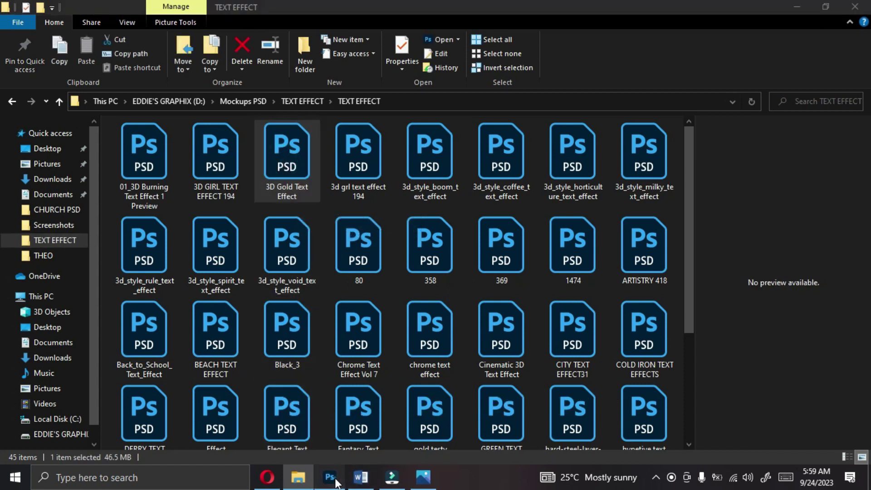
In the 3D Gold Text Effect.psd document, open the Your design here smart object and dismiss the notice.
left_click(388, 45)
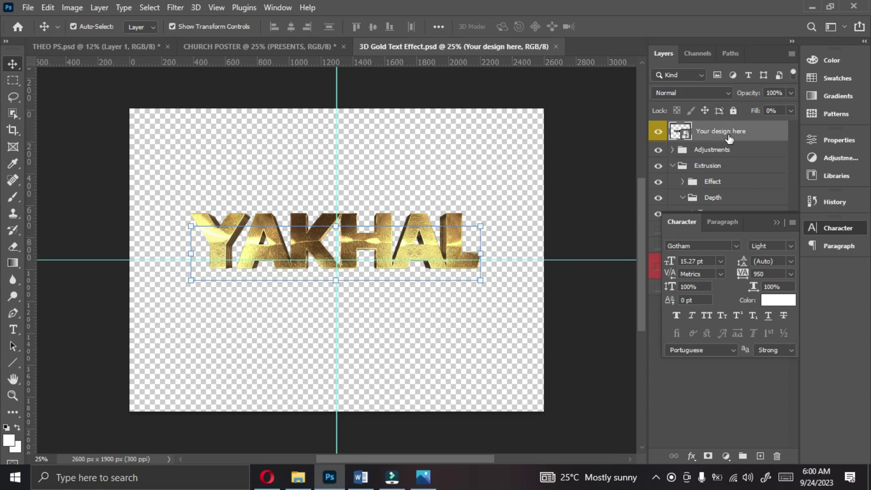
left_click(776, 222)
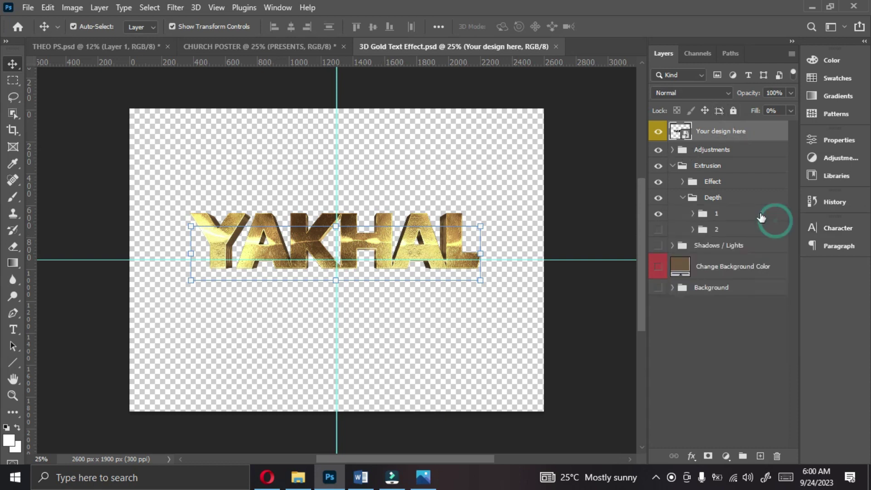
double_click(687, 133)
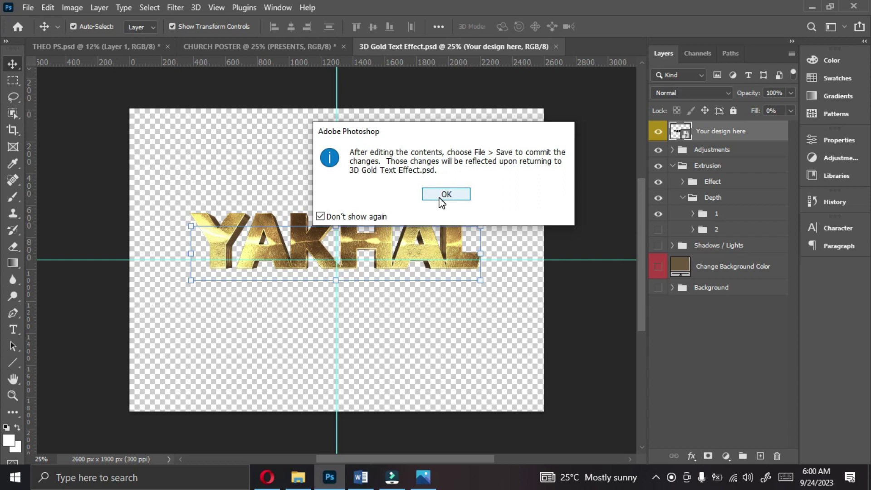
left_click(441, 198)
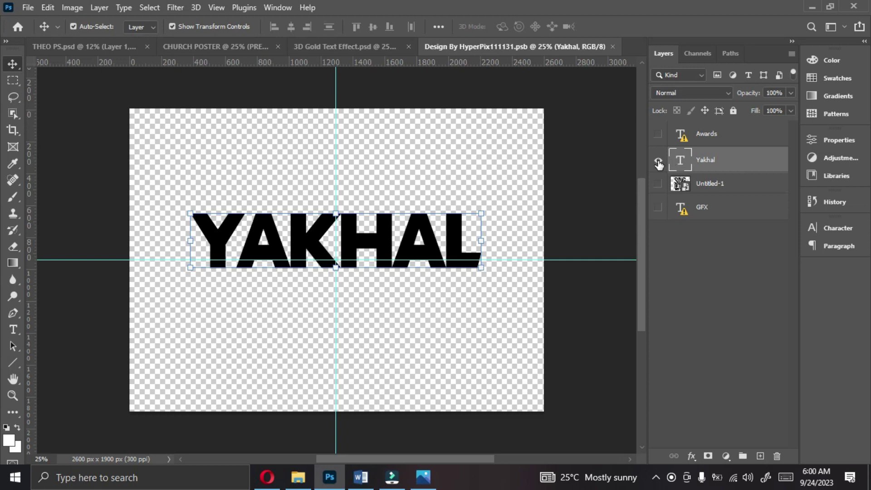
Make the Yakhal text layer visible, then close the .psb and save the changes.
left_click(659, 162)
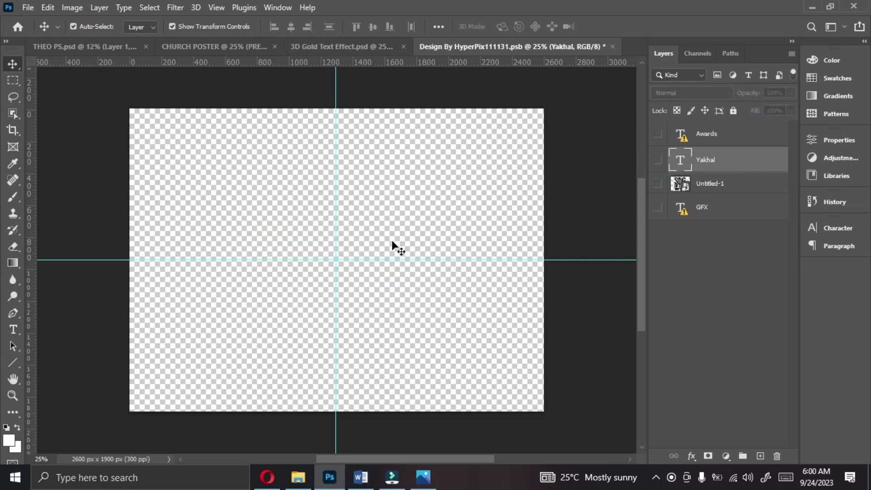
left_click(14, 329)
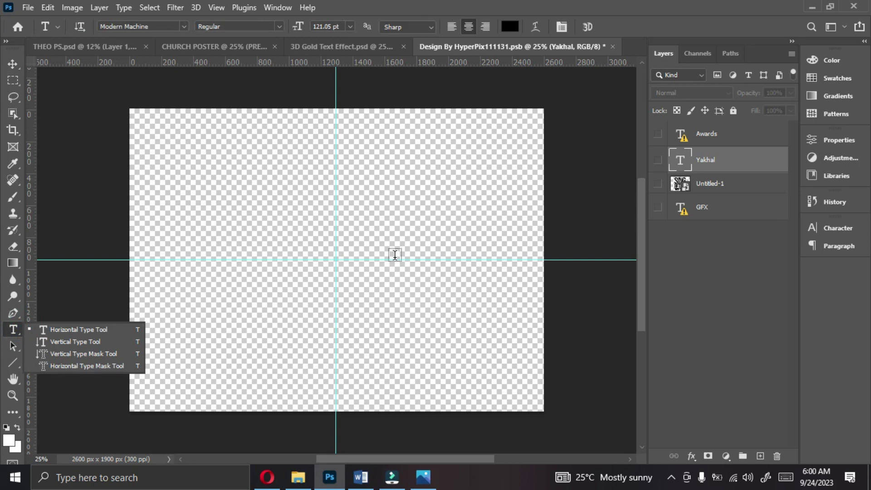
left_click(9, 63)
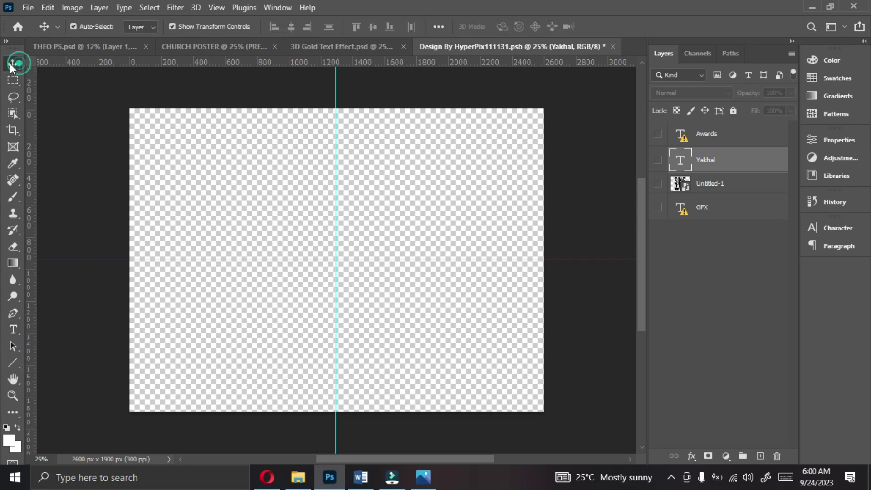
left_click(656, 167)
left_click(853, 234)
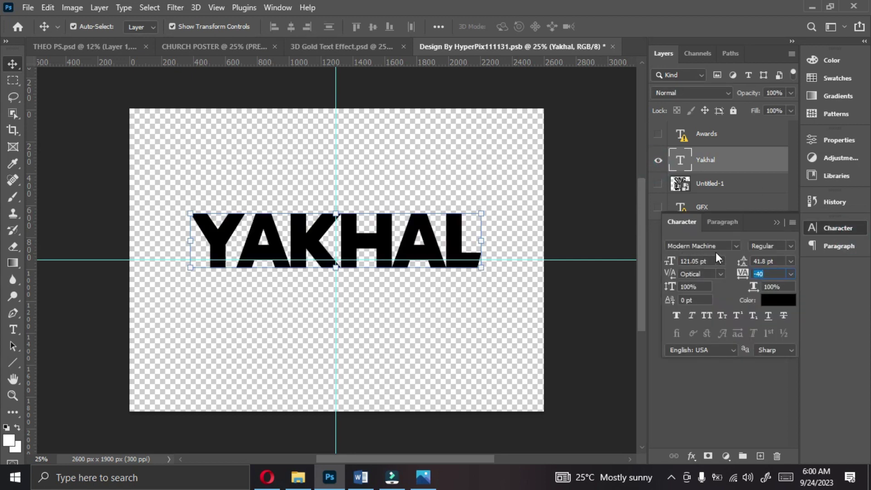
left_click(618, 175)
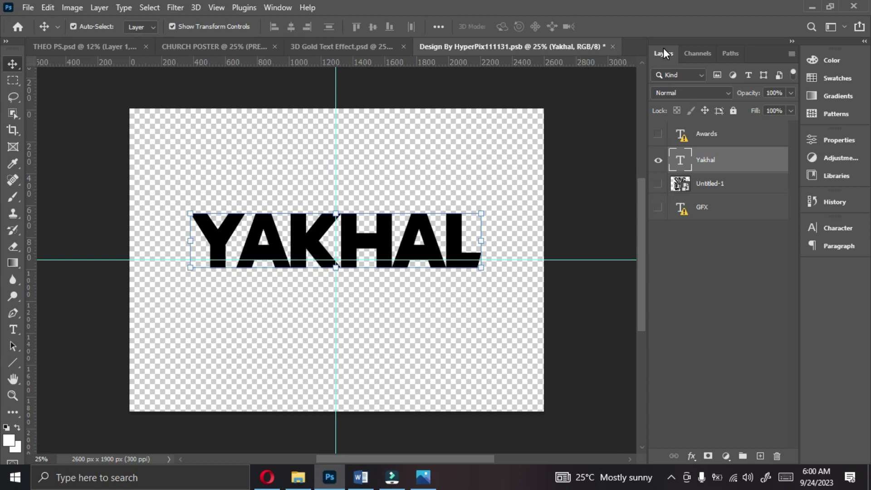
left_click(614, 45)
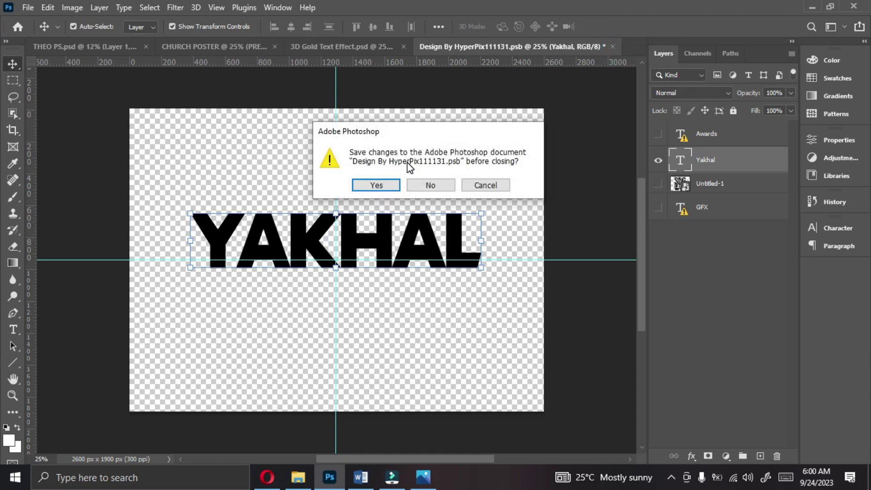
left_click(388, 186)
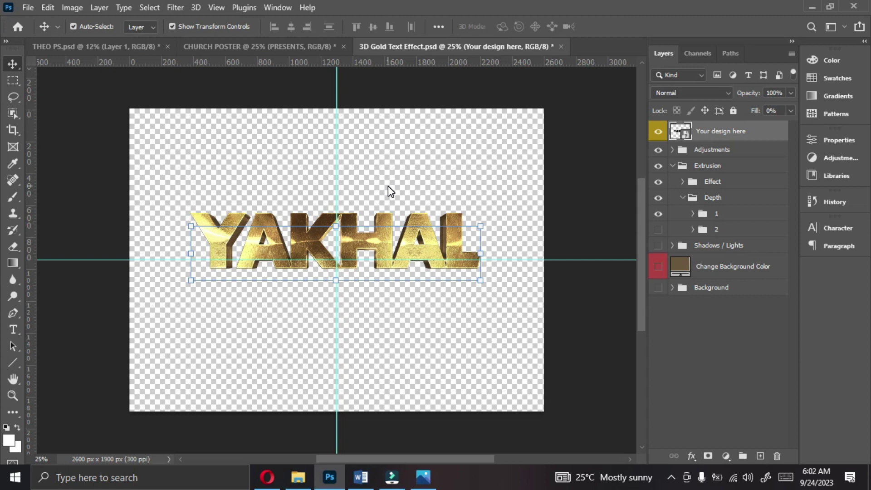
Collapse the Extrusion group, Quick Export the gold YAKHAL design as PNG, then go to File Explorer.
left_click(673, 166)
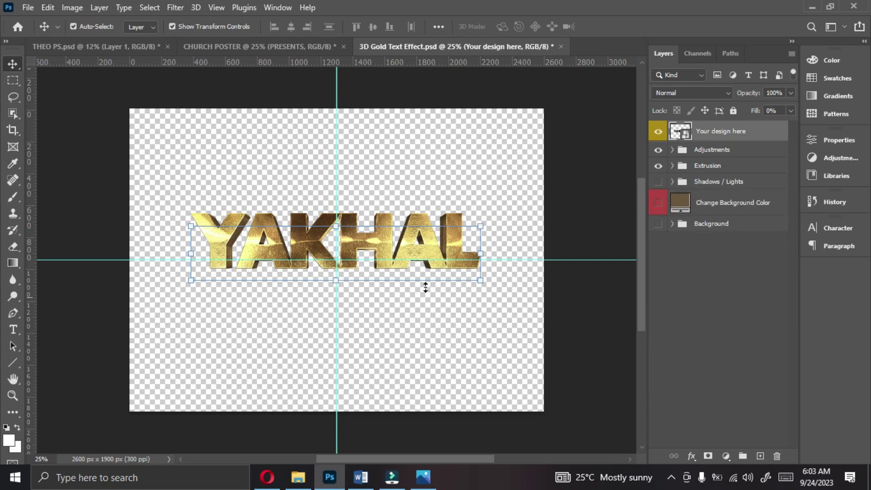
left_click(28, 8)
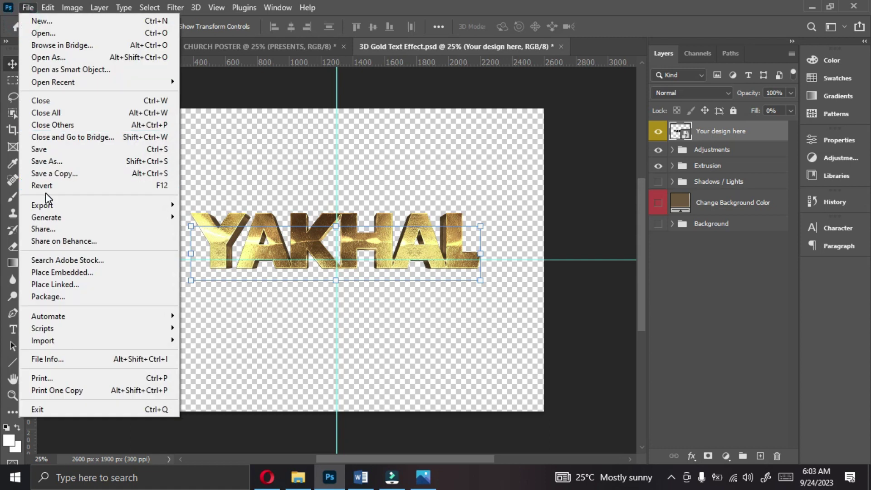
mouse_move(48, 204)
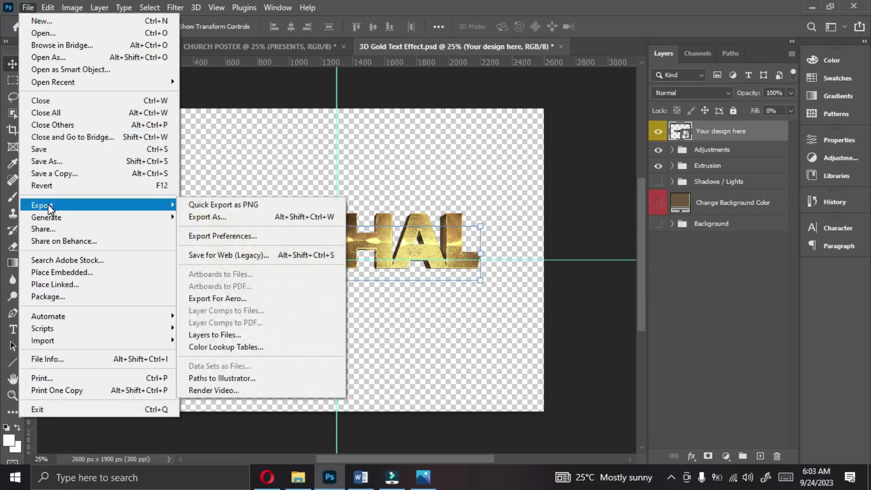
left_click(234, 207)
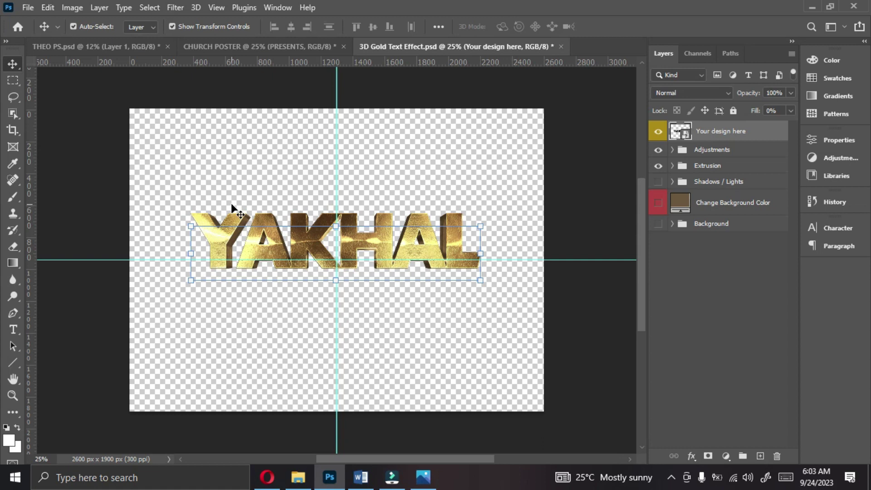
left_click(298, 477)
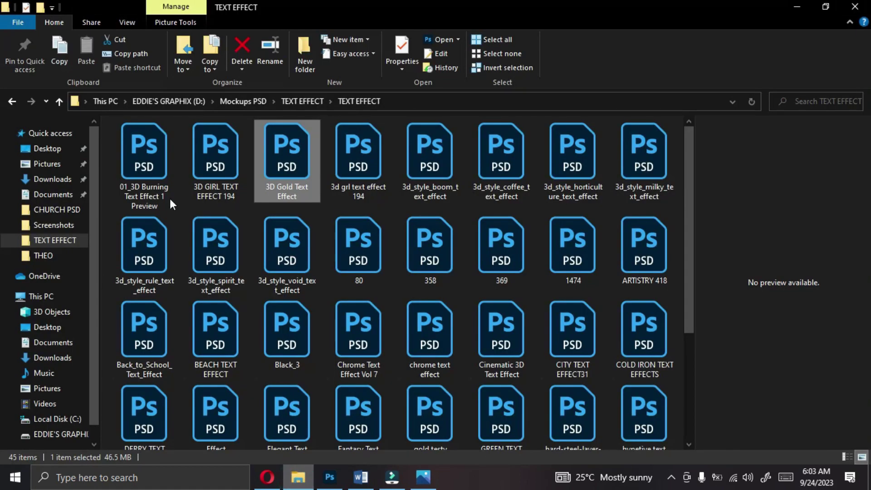
Drag the 3D Gold Text Effect image from the THEO folder onto the Photoshop church poster.
left_click(44, 257)
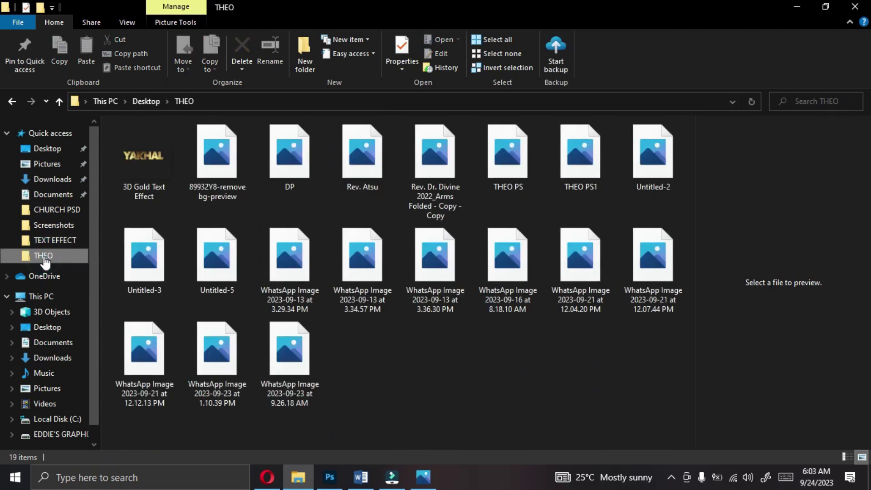
left_click(135, 165)
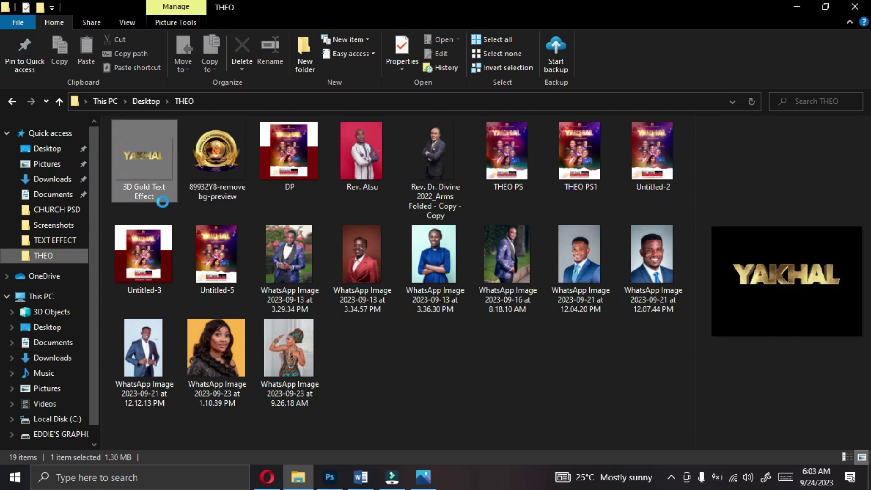
left_click_drag(144, 159, 321, 247)
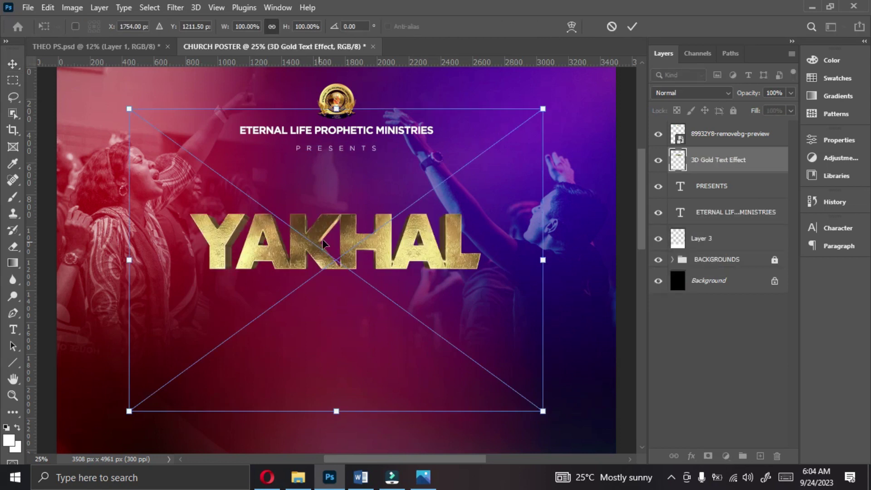
Scale the gold YAKHAL title to 129.39% and raise it just beneath PRESENTS.
left_click_drag(546, 260, 616, 256)
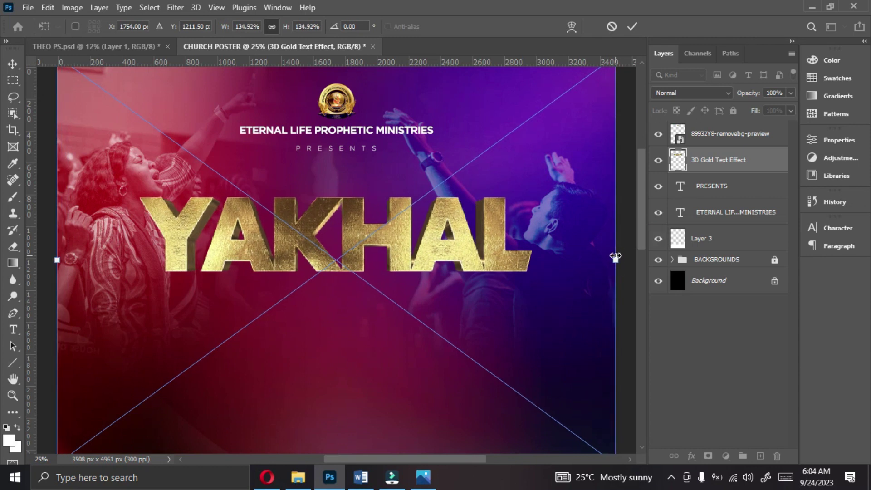
key("ctrl+minus")
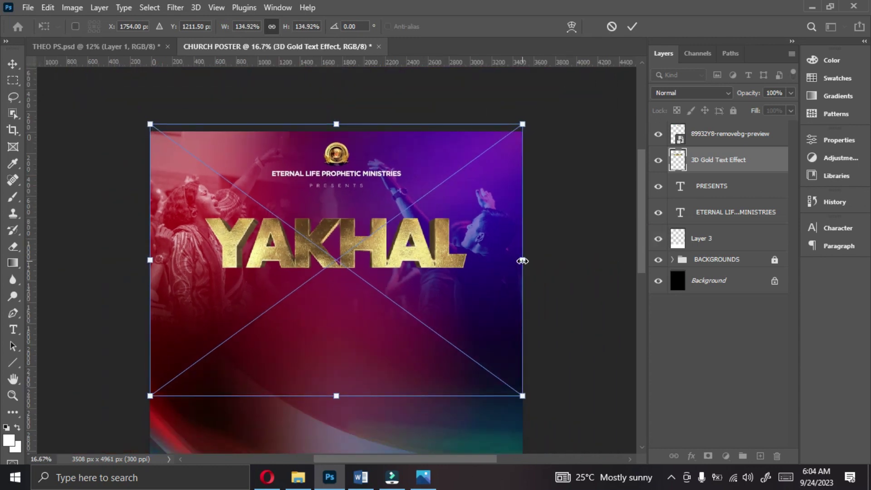
left_click_drag(523, 261, 515, 260)
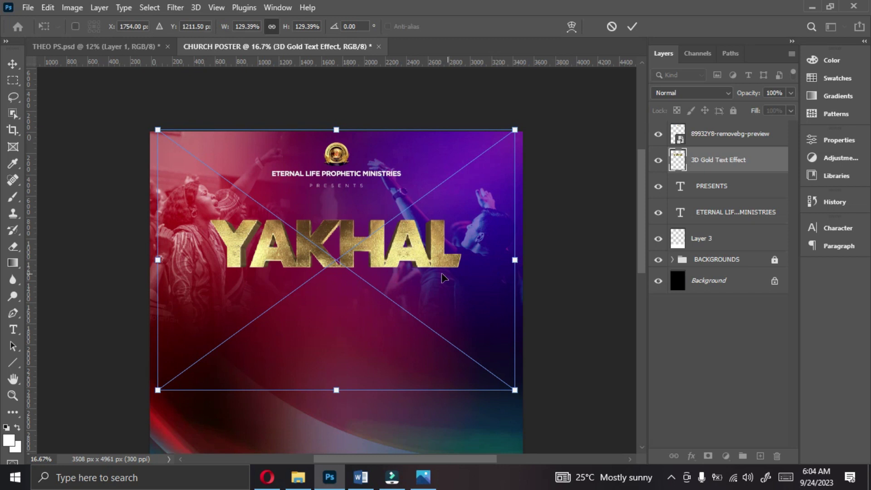
left_click_drag(420, 274, 391, 238)
key("Return")
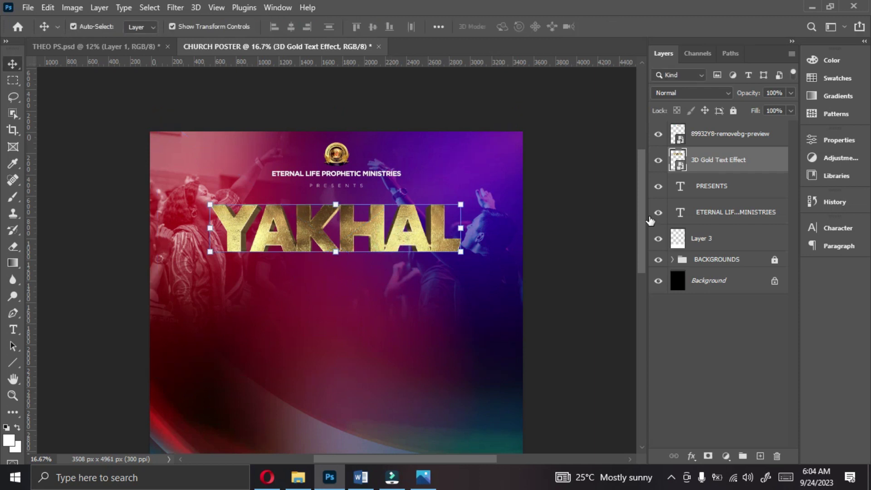
Unlock the BACKGROUNDS group and resize the EAcx1rsX4AA_aWn background image to about 90%.
left_click(708, 260)
left_click(733, 110)
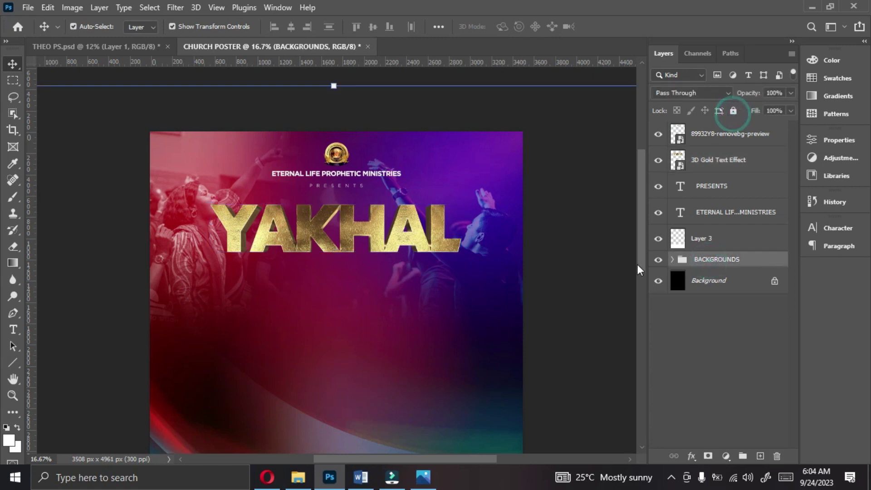
left_click(673, 259)
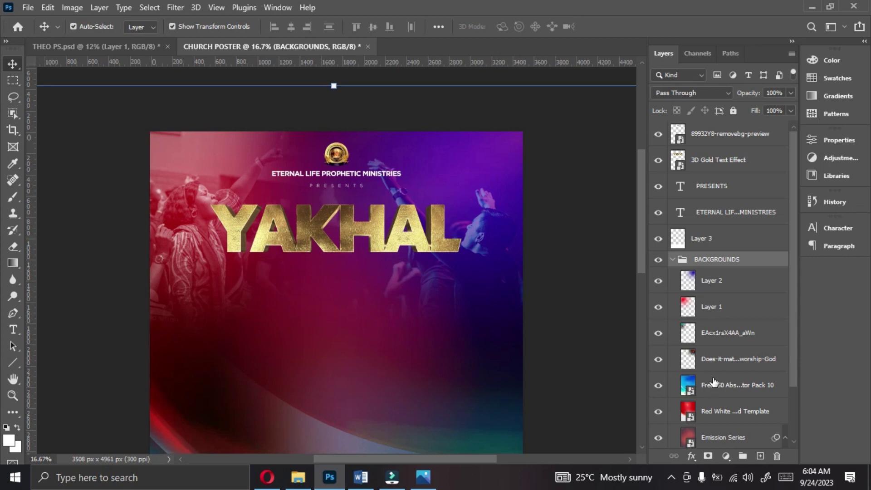
left_click(715, 341)
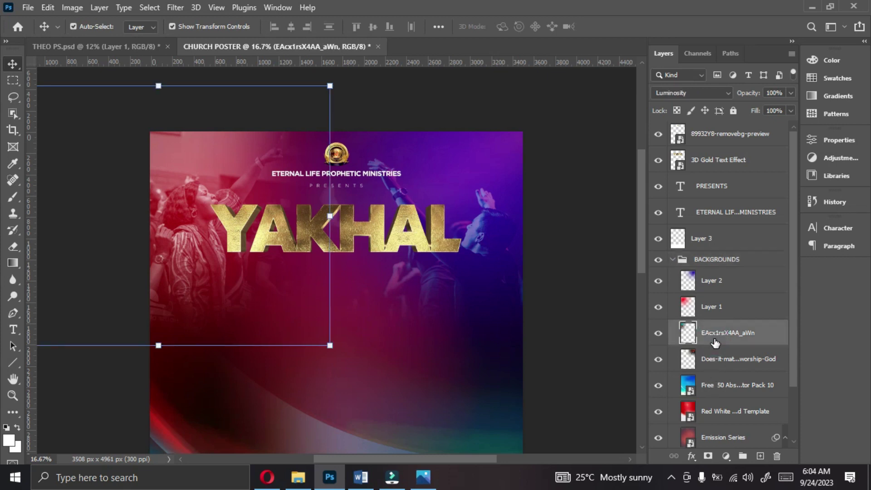
key("shift+Up")
key("shift+Up")
key("shift+Up")
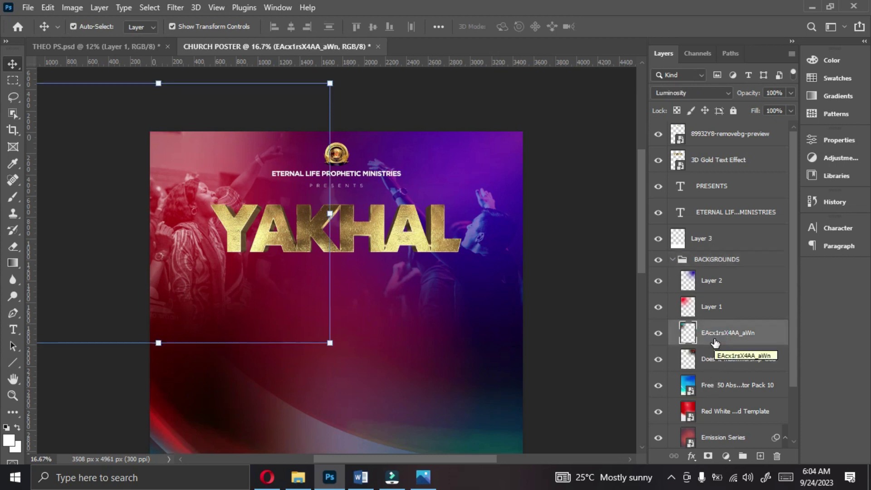
left_click(331, 345)
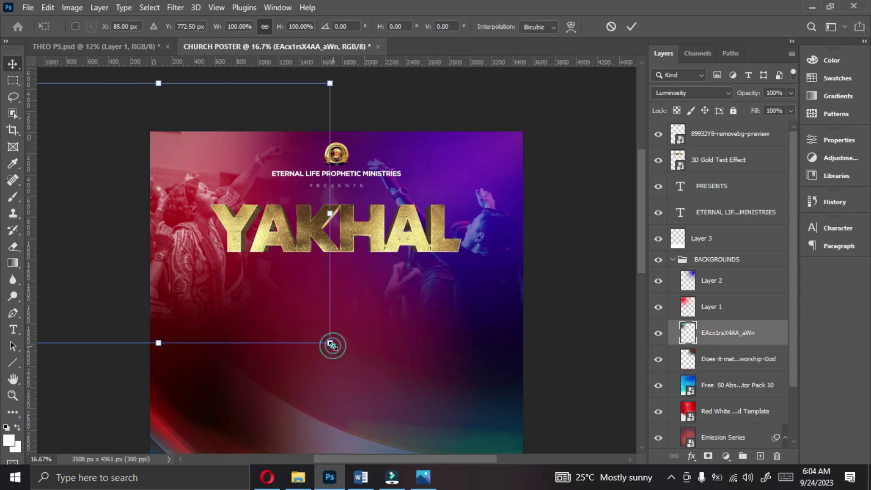
left_click_drag(332, 346, 312, 329)
key("Return")
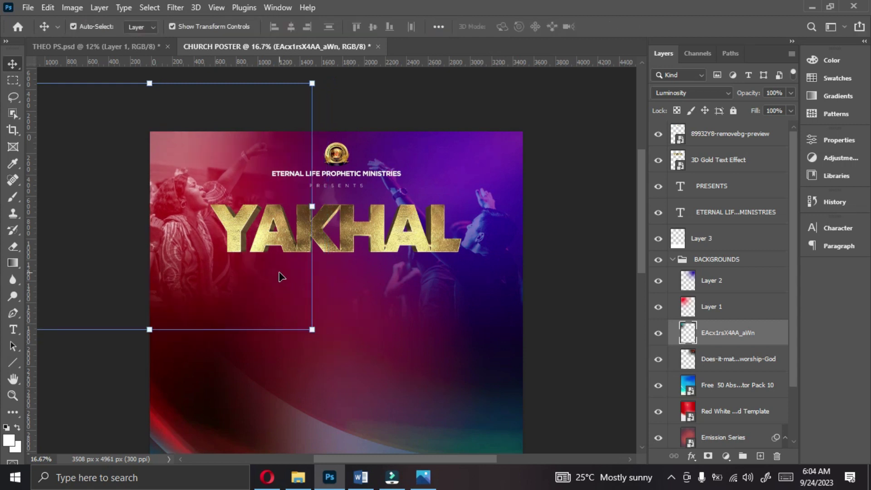
key("shift+Right")
key("shift+Right")
key("shift+Right")
key("shift+Down")
key("shift+Down")
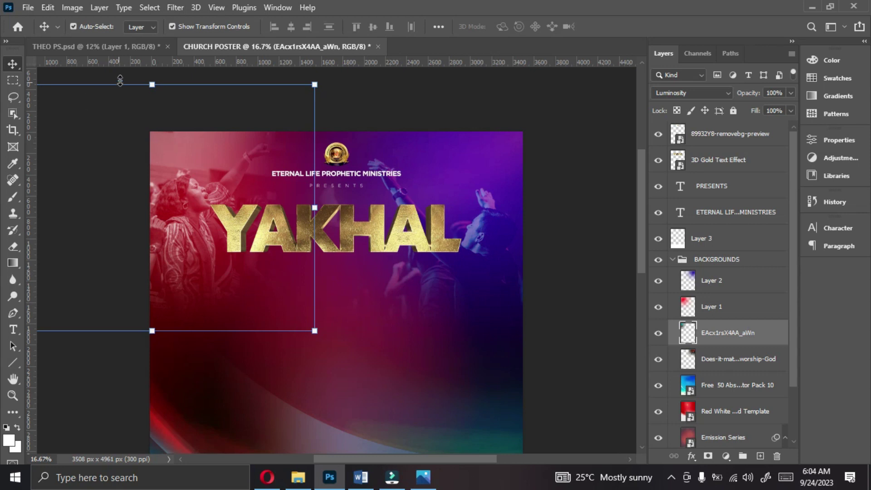
left_click_drag(151, 85, 162, 94)
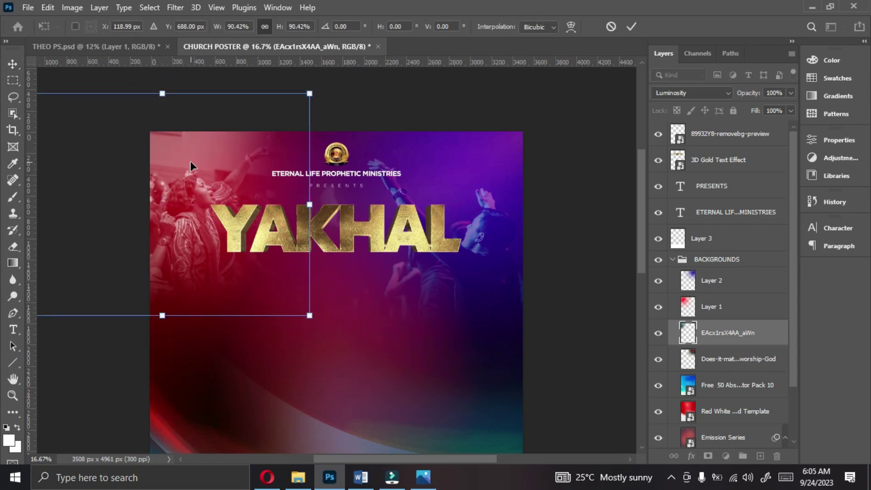
key("Return")
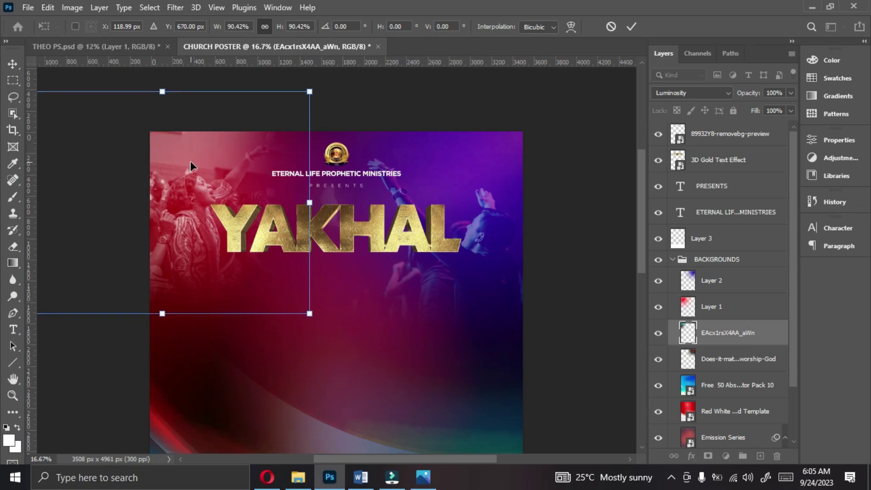
Shrink and raise the worship crowd photo, then lock the BACKGROUNDS group.
left_click(495, 288)
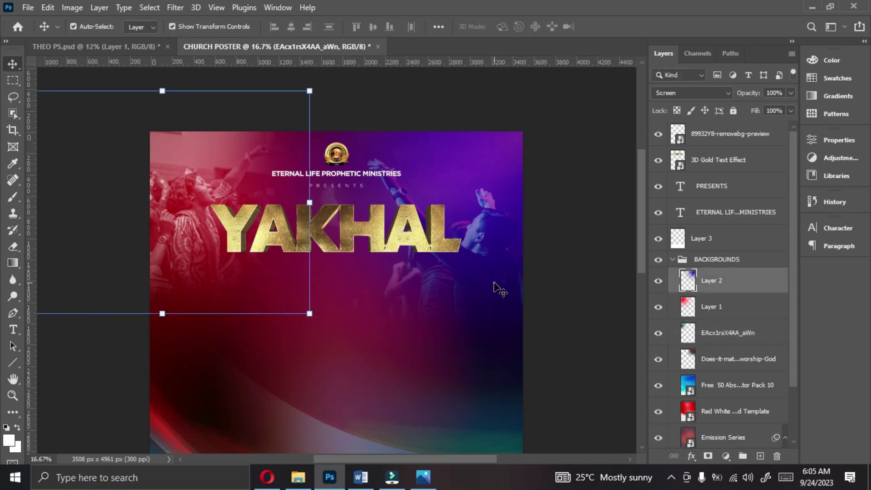
left_click(713, 363)
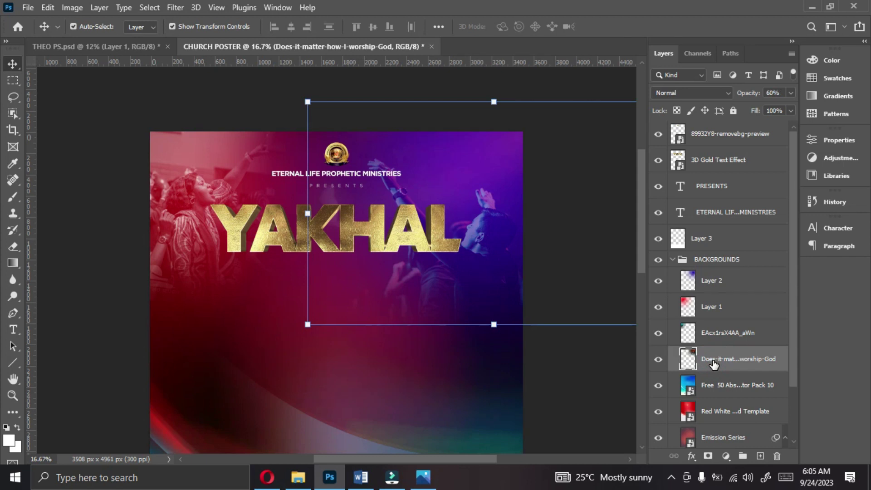
left_click_drag(494, 101, 494, 142)
left_click_drag(505, 221, 499, 198)
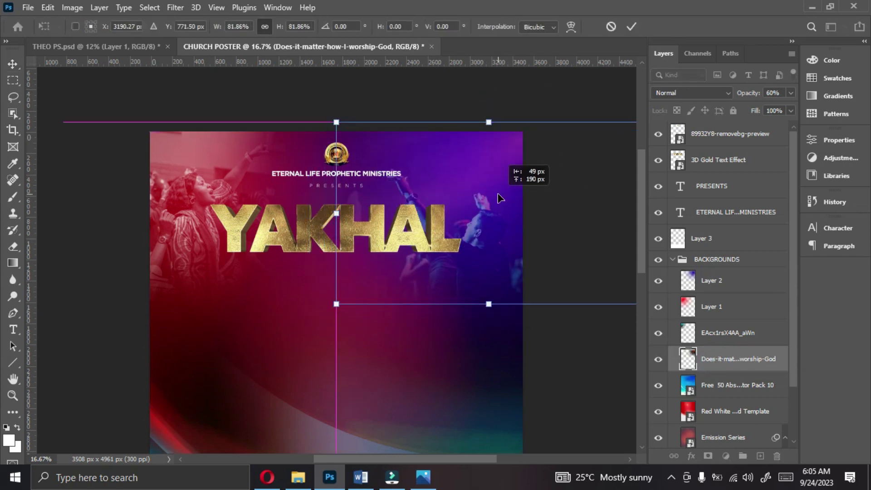
left_click_drag(499, 198, 498, 191)
left_click(673, 259)
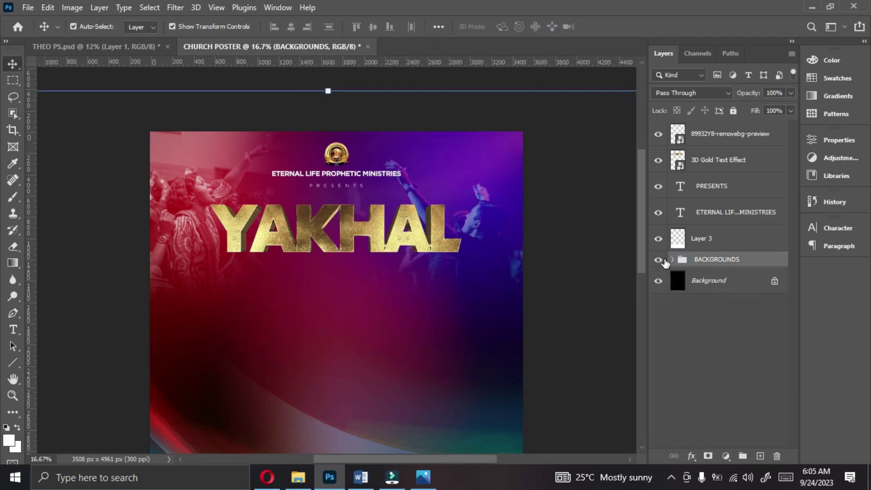
left_click(733, 112)
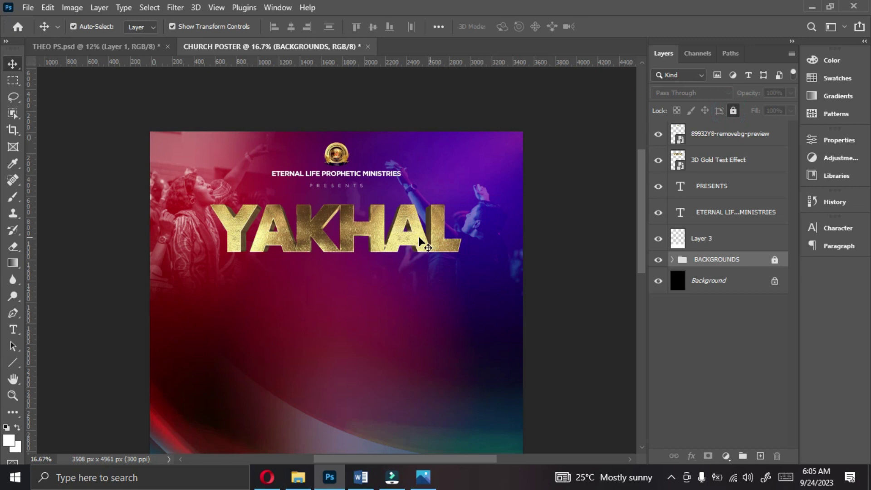
Centre YAKHAL horizontally and duplicate the ETERNAL LIFE PROPHETIC MINISTRIES text layer.
left_click(398, 243, "ctrl")
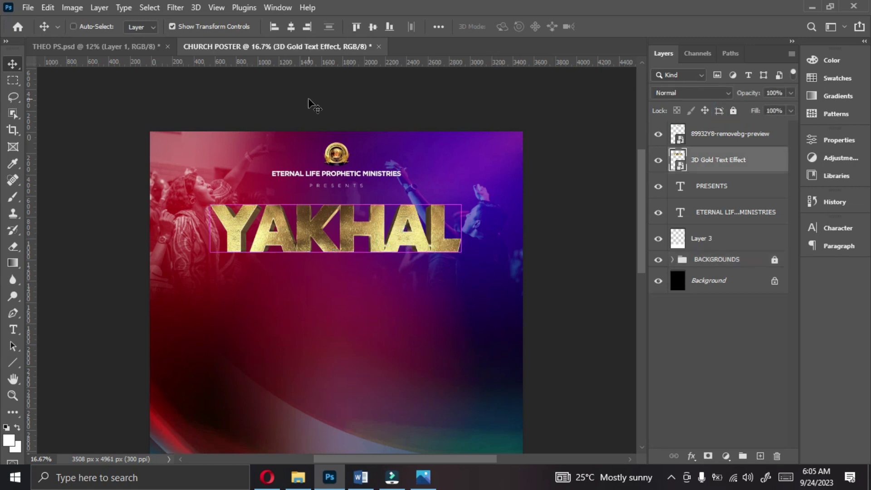
left_click(291, 27)
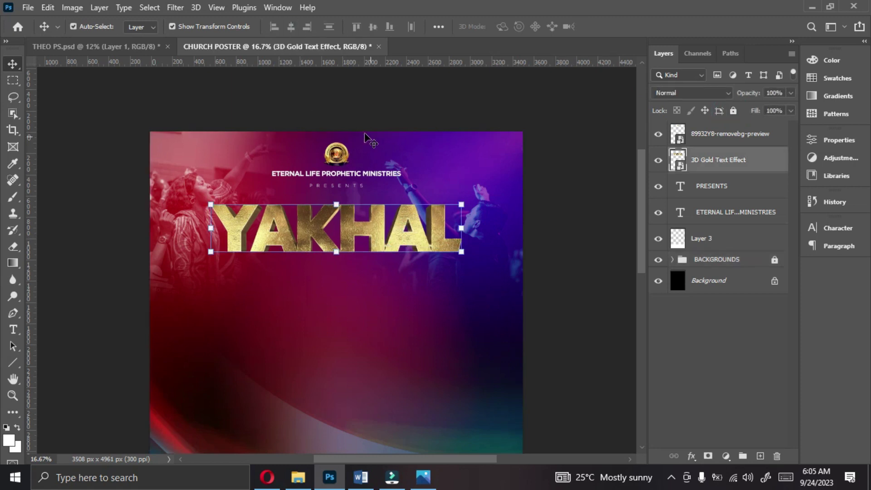
left_click(423, 477)
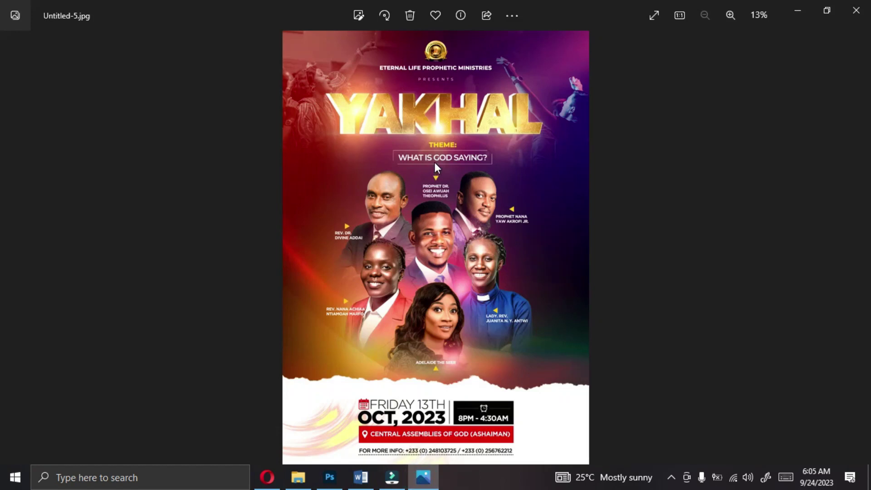
left_click(330, 477)
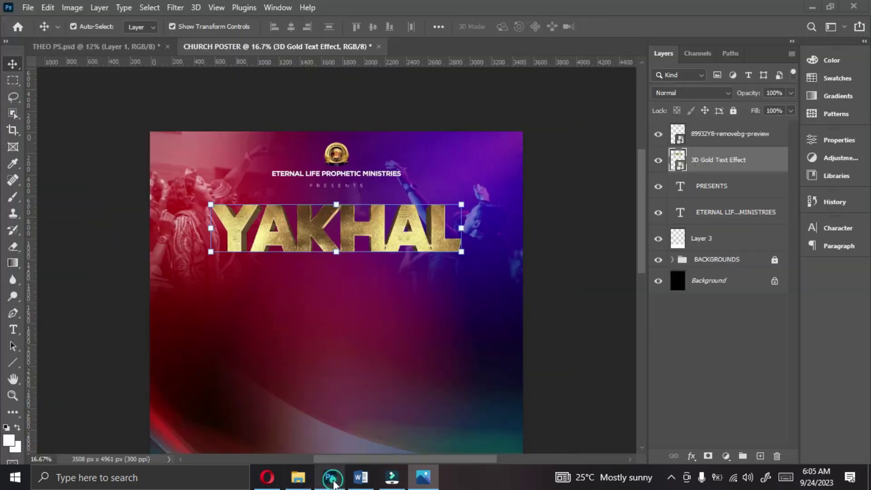
left_click(363, 177)
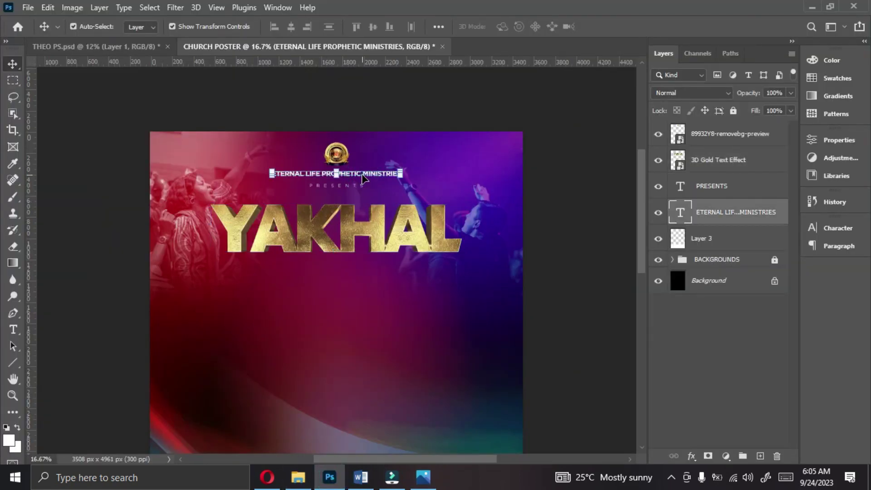
key("ctrl+j")
Move the text copy below YAKHAL, change it to 'THEME:' and centre it.
left_click_drag(366, 180, 366, 275)
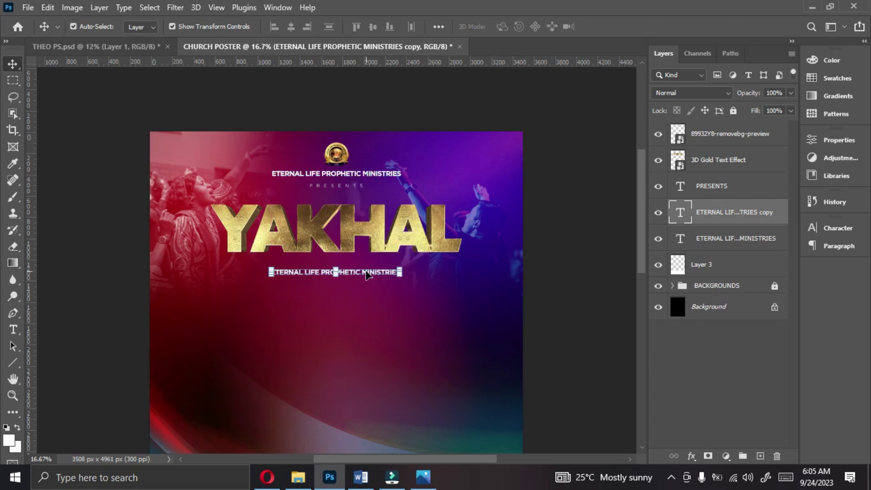
double_click(366, 272)
key("ctrl+plus")
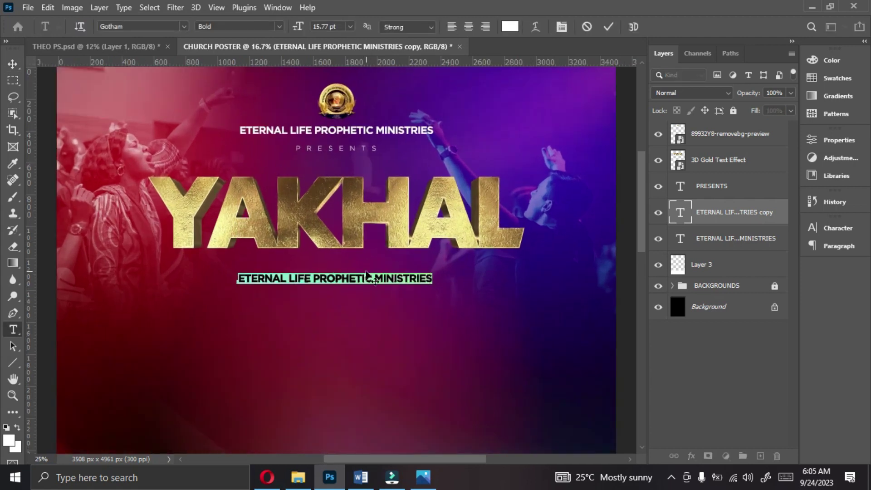
type("THEME")
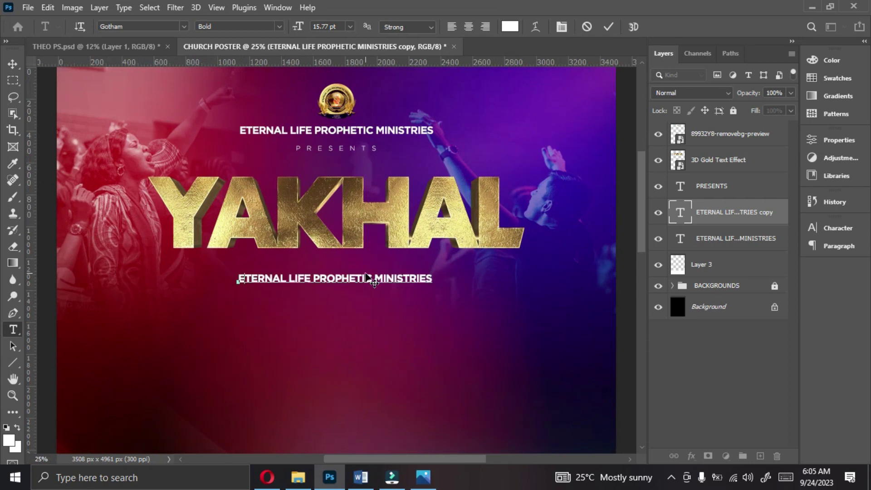
type(":")
left_click(609, 26)
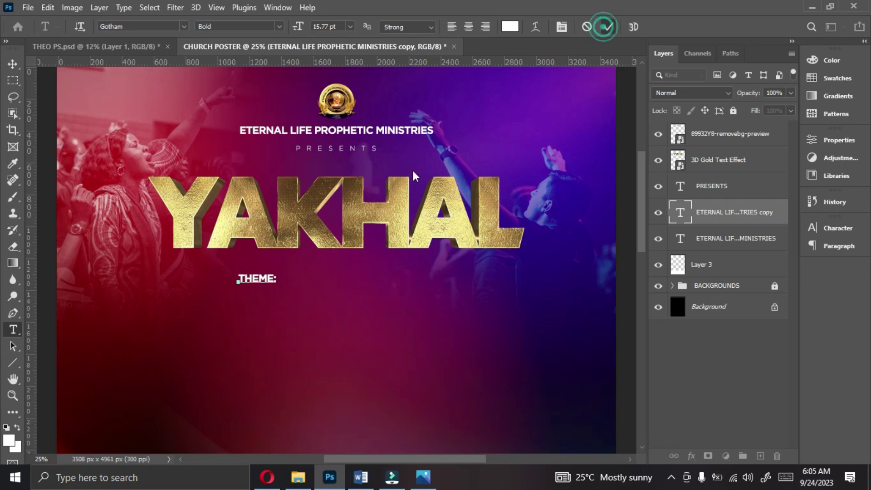
key("v")
left_click_drag(267, 279, 339, 272)
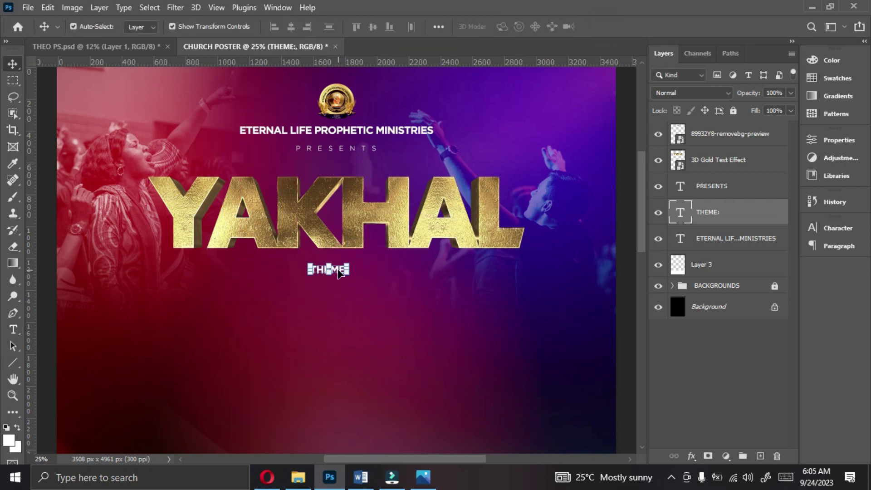
Add a copy reading 'WHAT IS GOD SAYING?' in Gotham Book just under THEME:.
key("ctrl+j")
left_click_drag(341, 273, 325, 311)
double_click(325, 312)
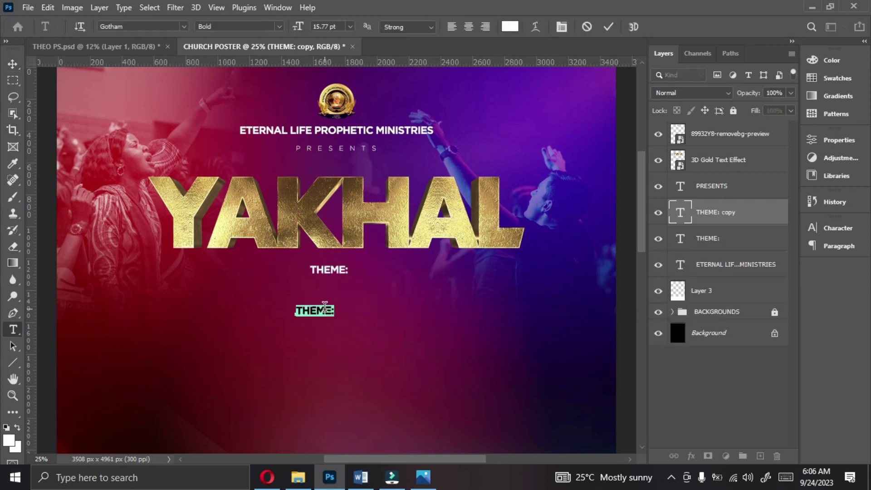
type("WHAT IS GOD SAYING?")
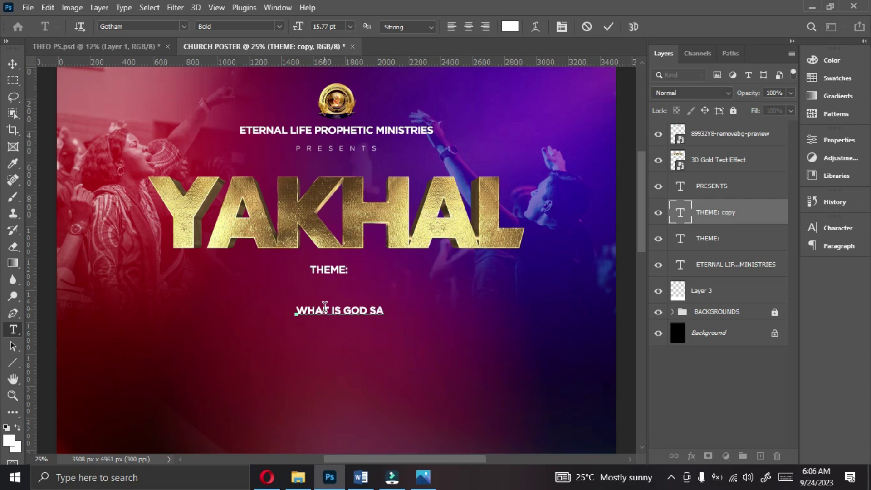
left_click(608, 28)
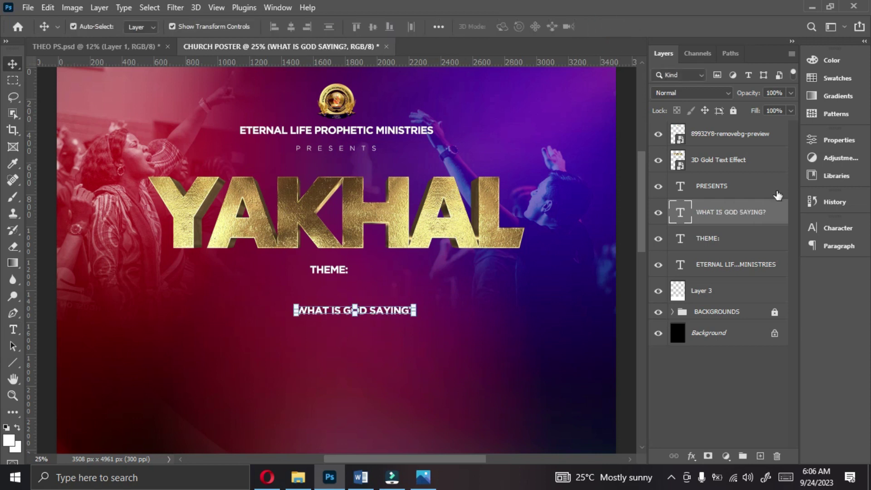
left_click(839, 228)
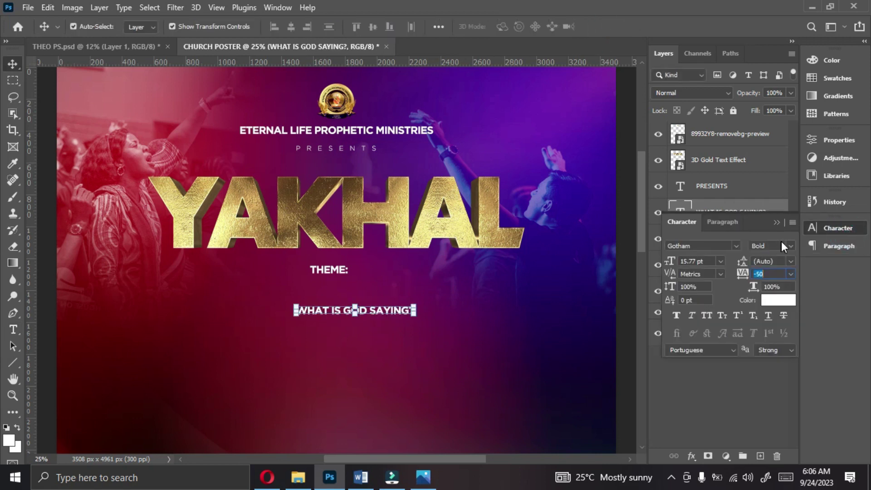
left_click(788, 247)
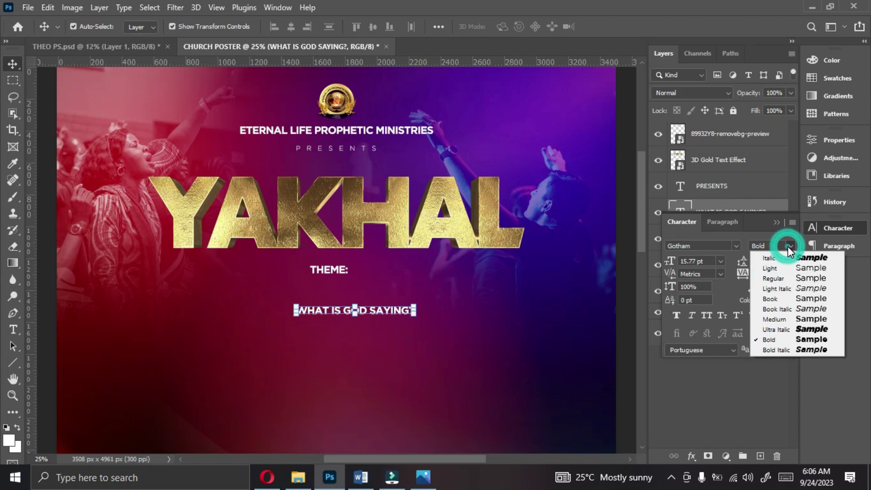
left_click(772, 299)
left_click_drag(381, 314, 352, 292)
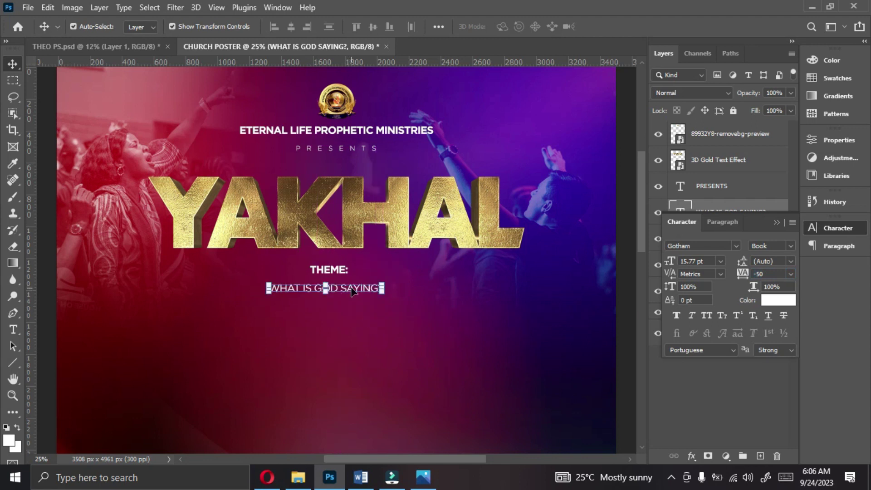
left_click(775, 222)
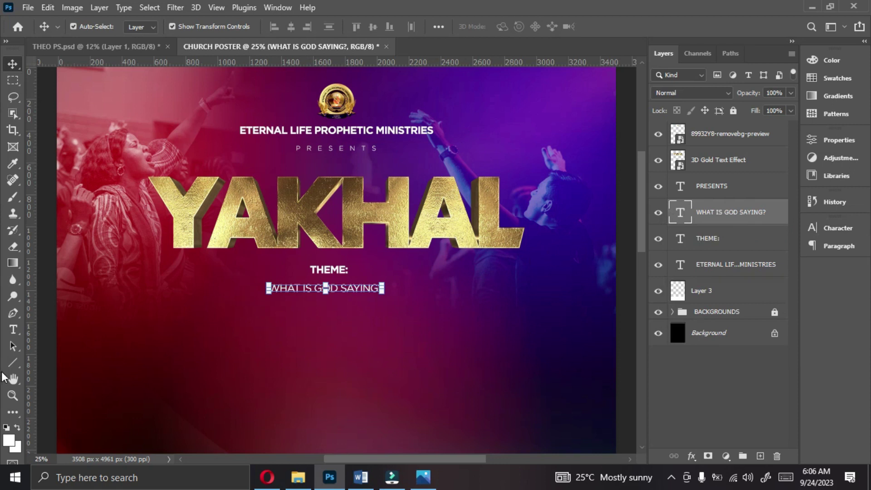
Set the Rectangle tool to no fill with a solid white 5 px stroke.
left_click(18, 365)
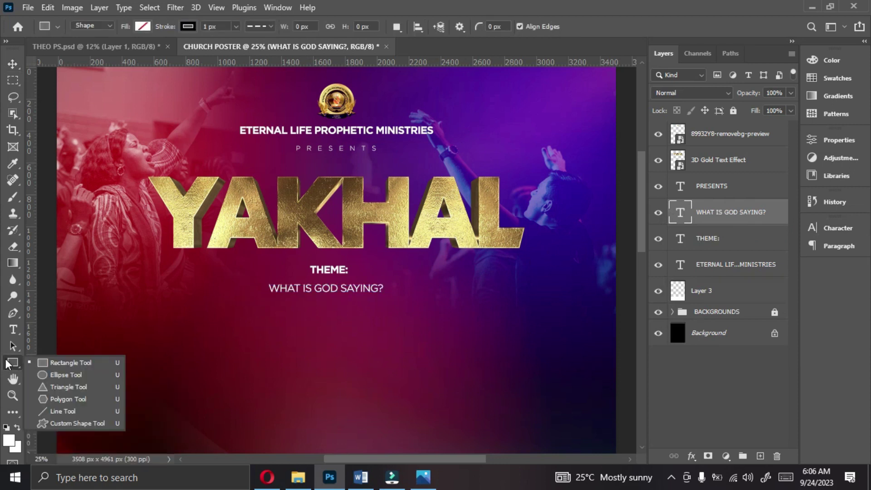
left_click(47, 366)
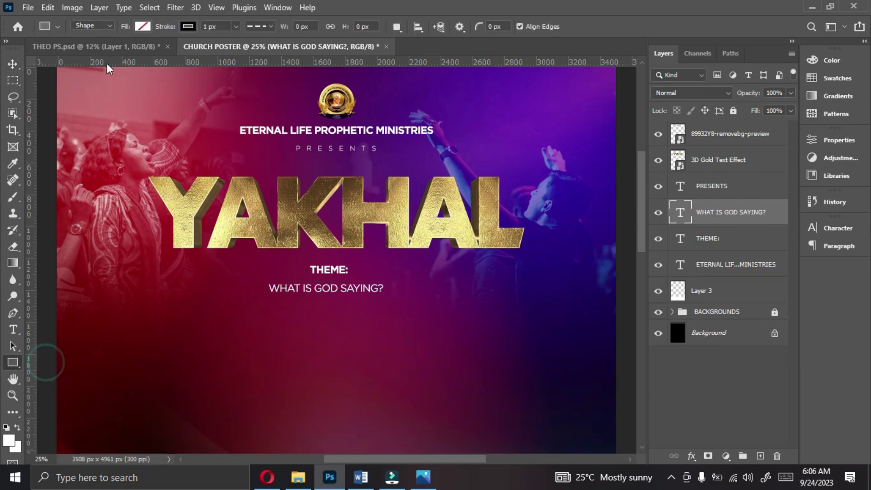
left_click(142, 28)
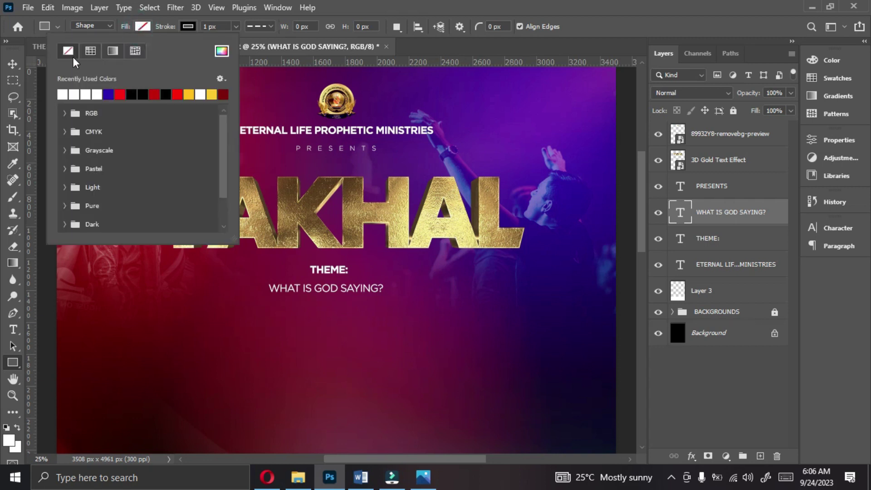
left_click(68, 51)
left_click(188, 27)
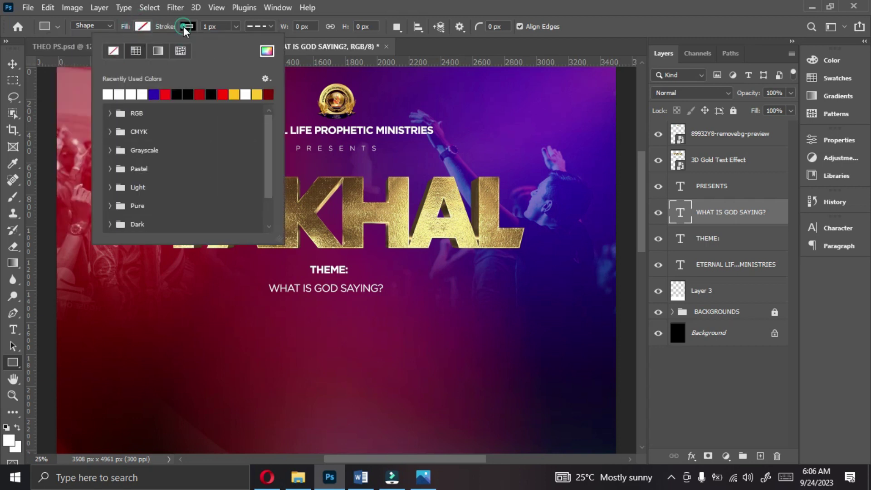
left_click(115, 93)
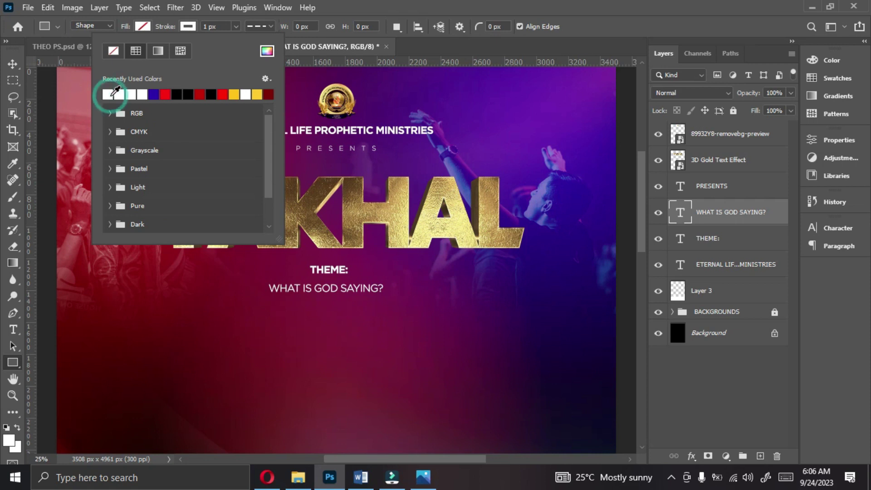
left_click(236, 28)
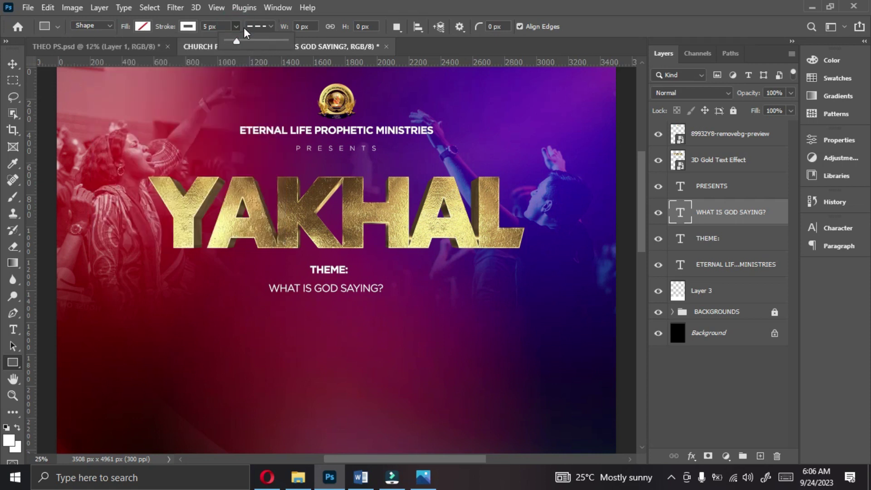
left_click(276, 27)
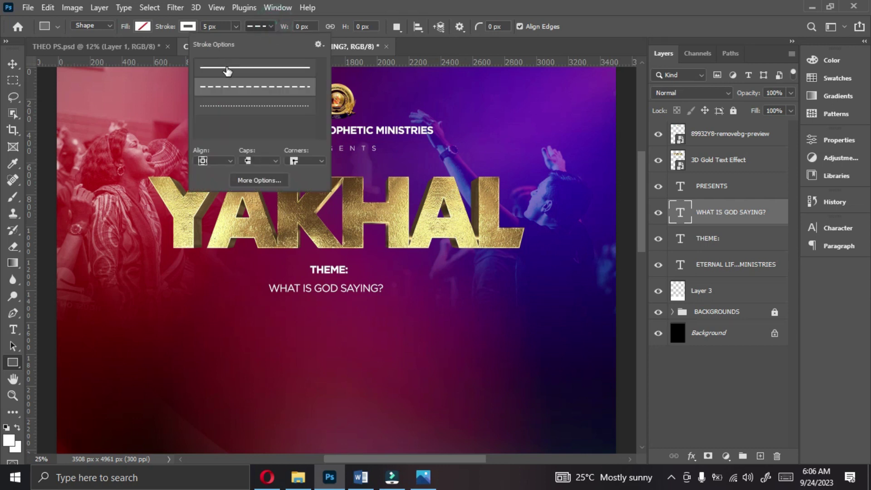
left_click(227, 69)
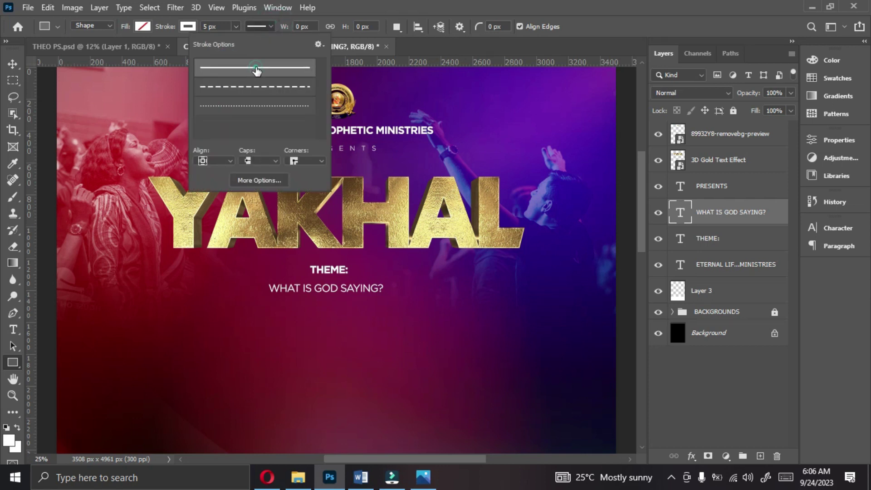
left_click(259, 278)
Draw the rectangle around WHAT IS GOD SAYING? and select the Rectangle 1 layer.
left_click_drag(257, 277, 393, 300)
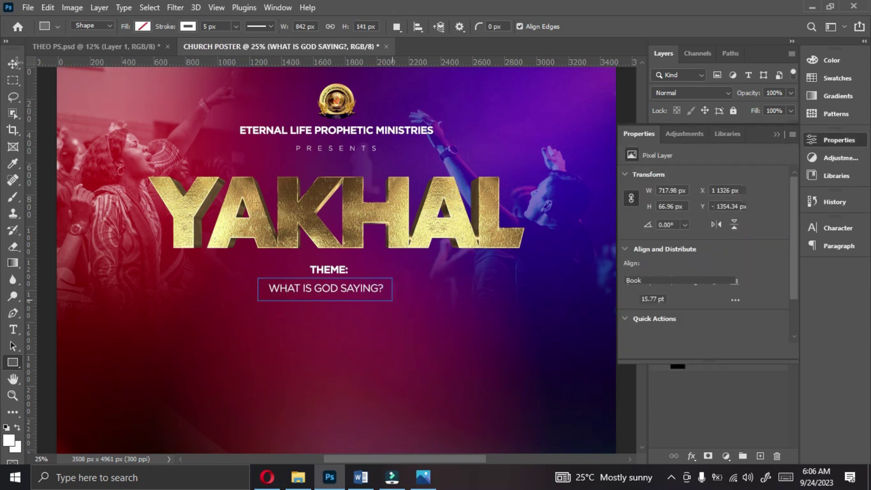
key("v")
left_click(567, 296)
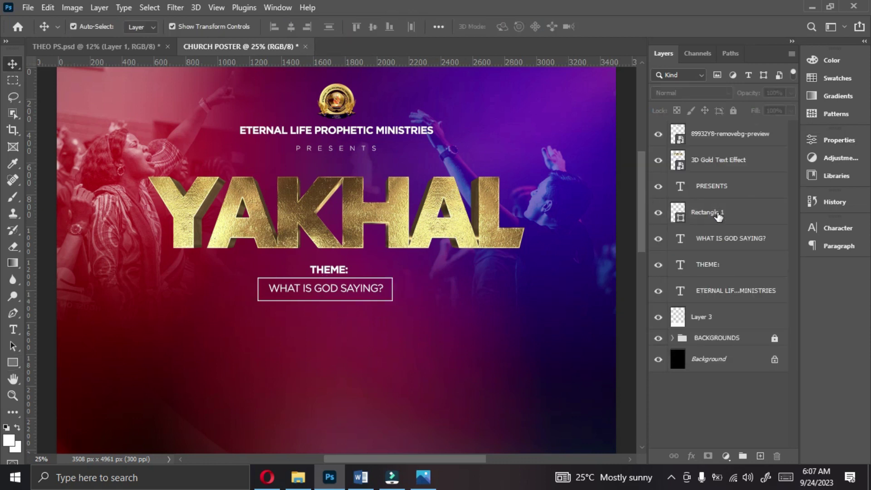
left_click(719, 217)
Rasterize Rectangle 1 and cut gaps at its top-right and bottom-left corners.
left_click_drag(719, 222, 718, 245)
right_click(718, 245)
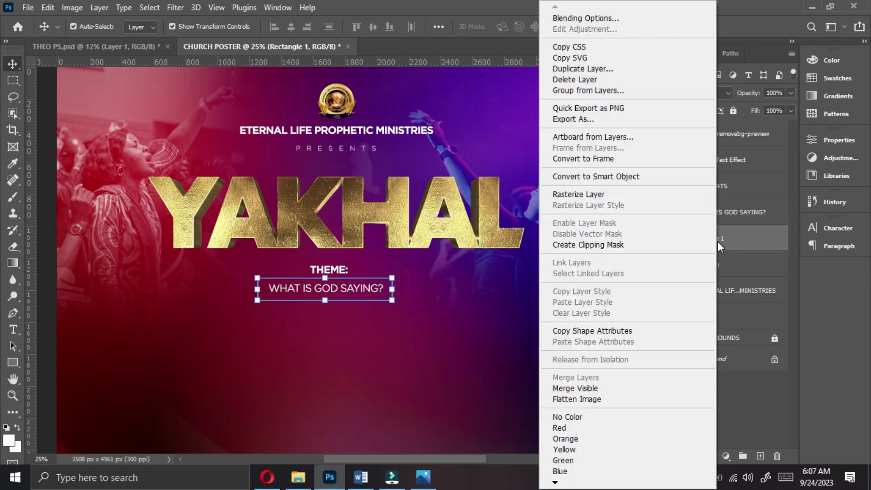
left_click(585, 195)
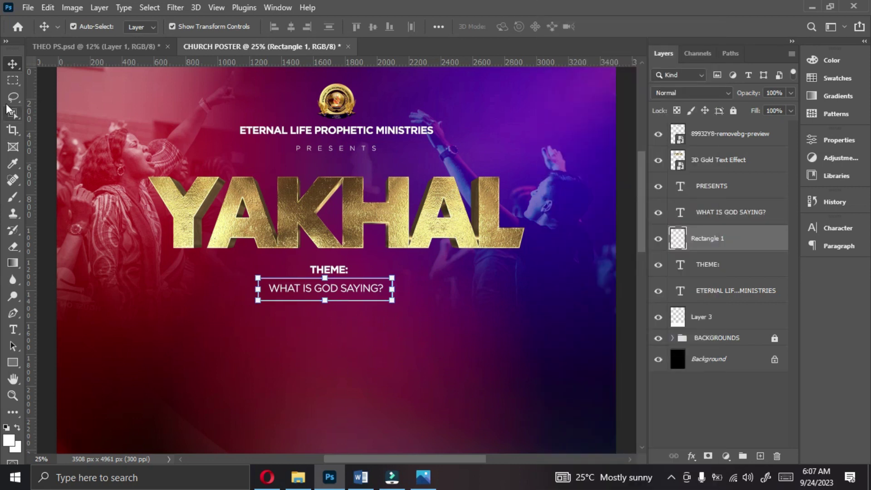
left_click(12, 81)
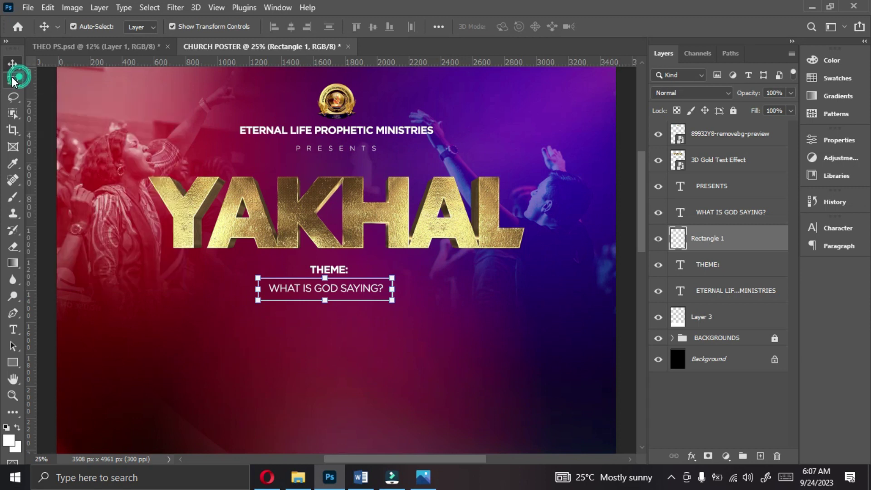
left_click_drag(386, 271, 414, 286)
key("shift+Left")
key("shift+Left")
key("shift+Left")
key("shift+Left")
left_click_drag(250, 295, 276, 310)
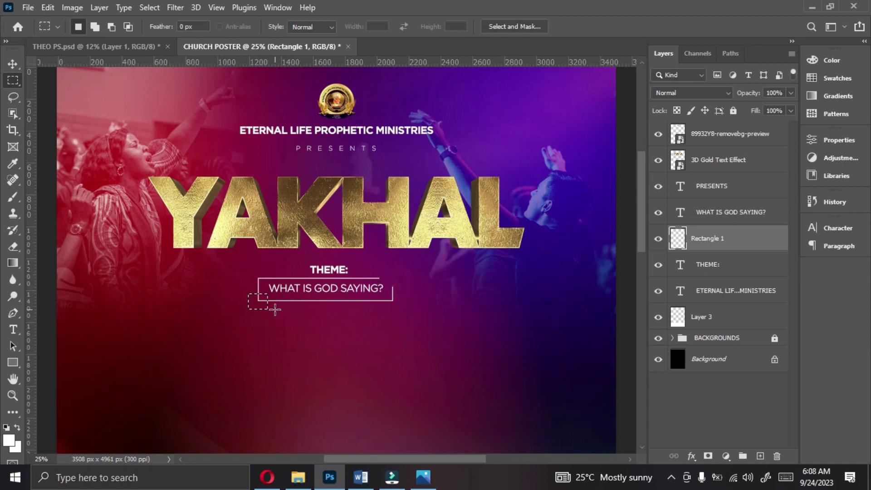
key("Delete")
left_click(275, 308)
Centre the text in the frame, align THEME: above it, and centre the block on the poster.
right_click(12, 64)
left_click(50, 76)
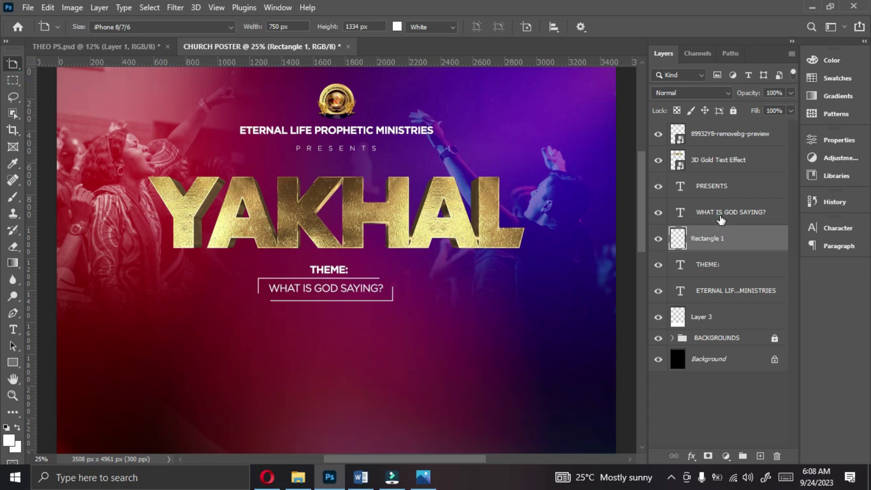
left_click(721, 221, "shift")
key("v")
left_click(290, 27)
left_click(374, 28)
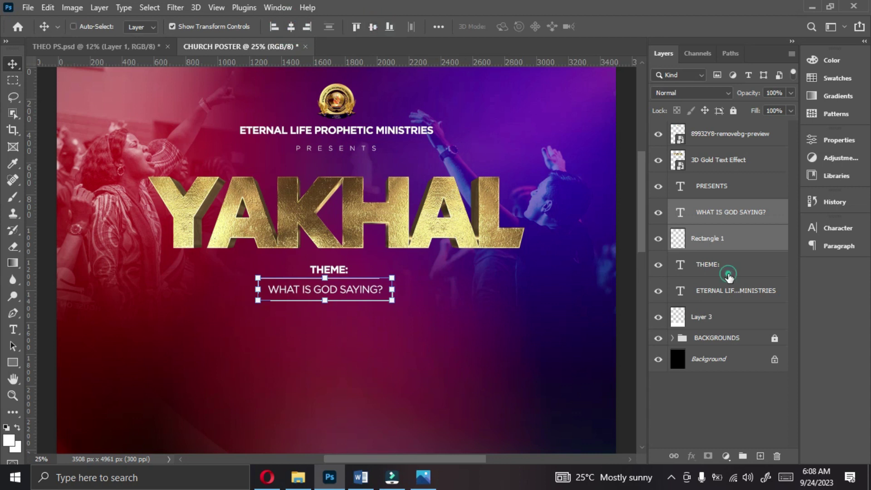
left_click(729, 275, "shift")
left_click(292, 27)
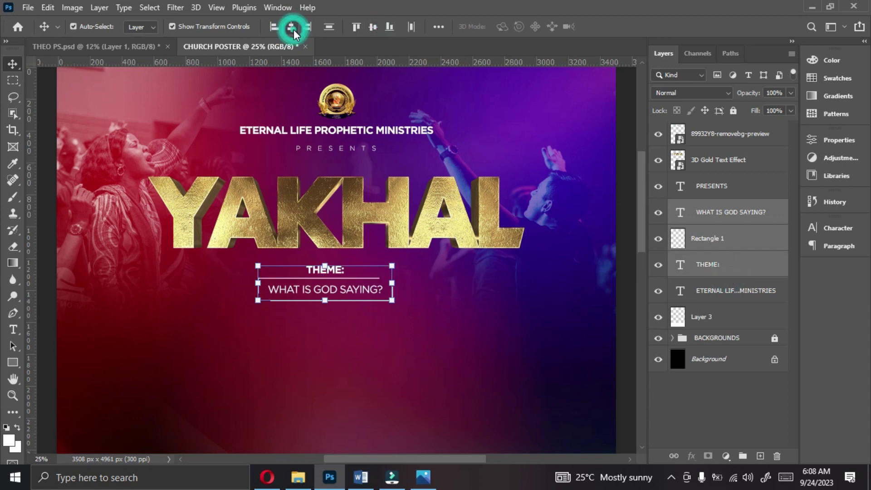
key("ctrl+a")
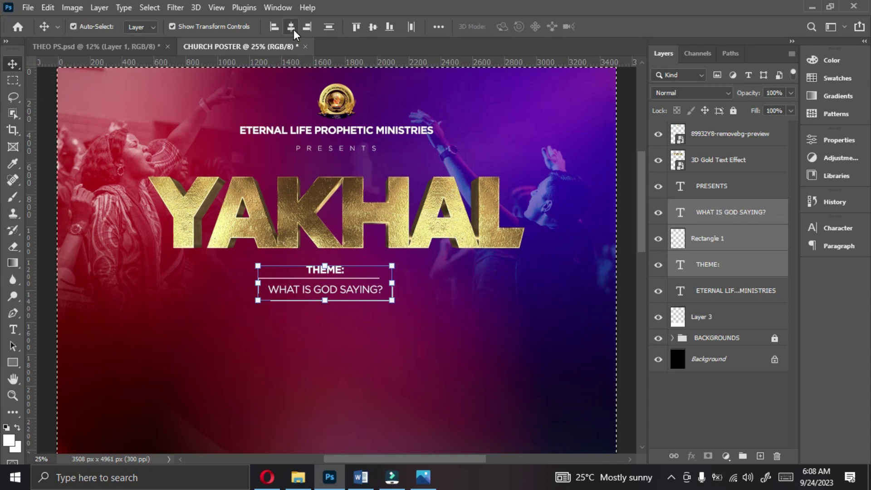
left_click(292, 28)
key("ctrl+d")
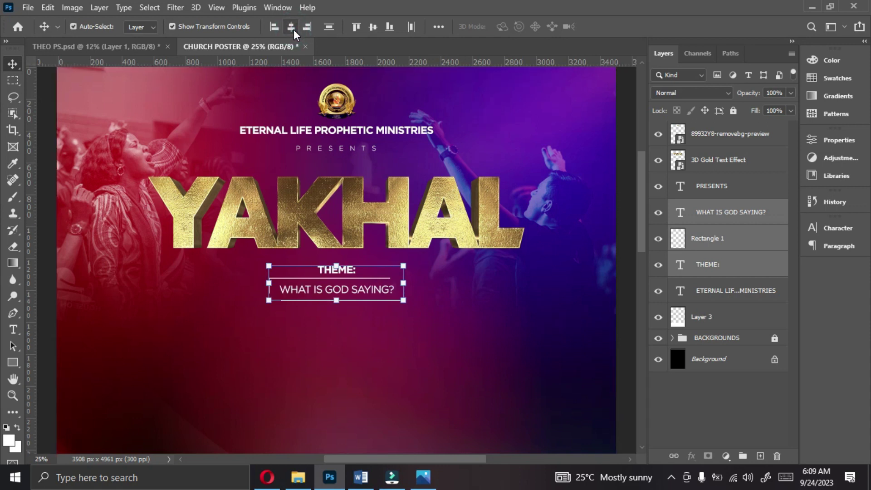
key("shift+Up")
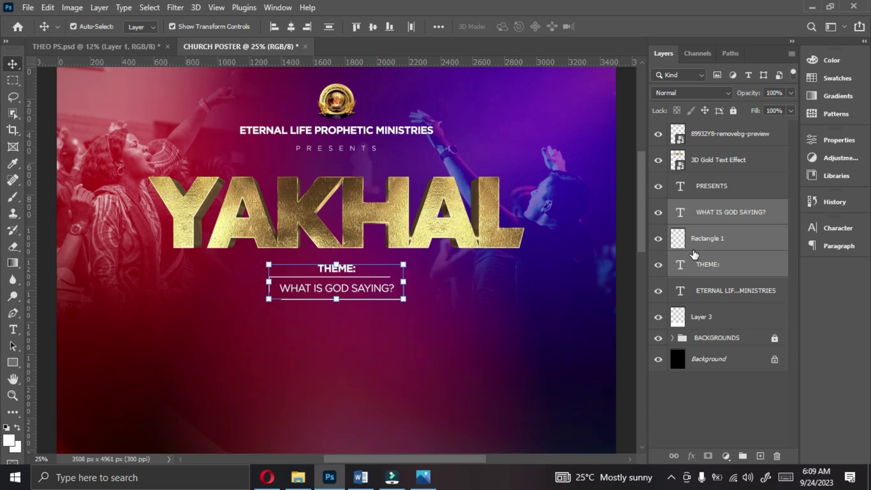
Recolour THEME: to gold ffc618 sampled from the logo, then select the frame and question layers.
double_click(718, 275)
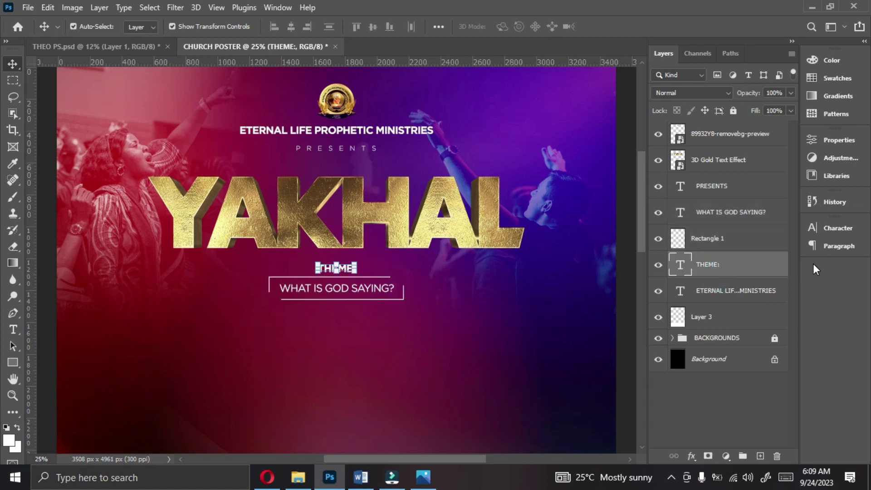
left_click(831, 228)
left_click(779, 301)
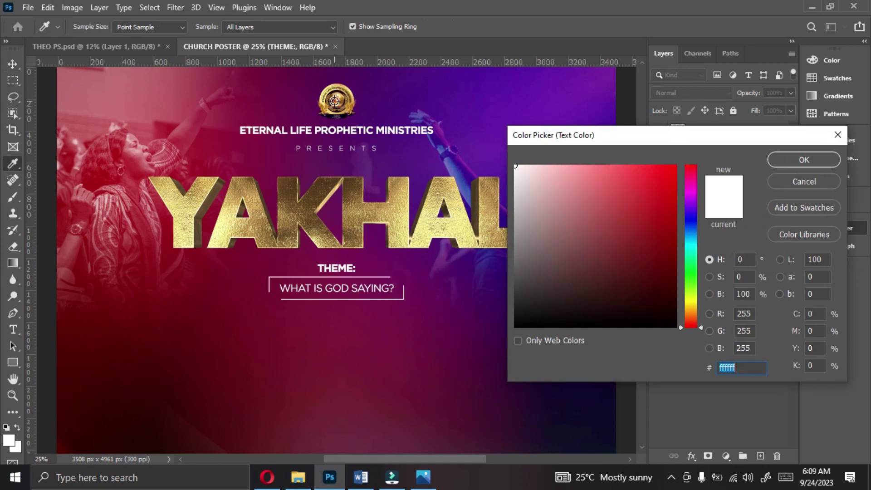
left_click(336, 101)
left_click_drag(681, 315, 683, 307)
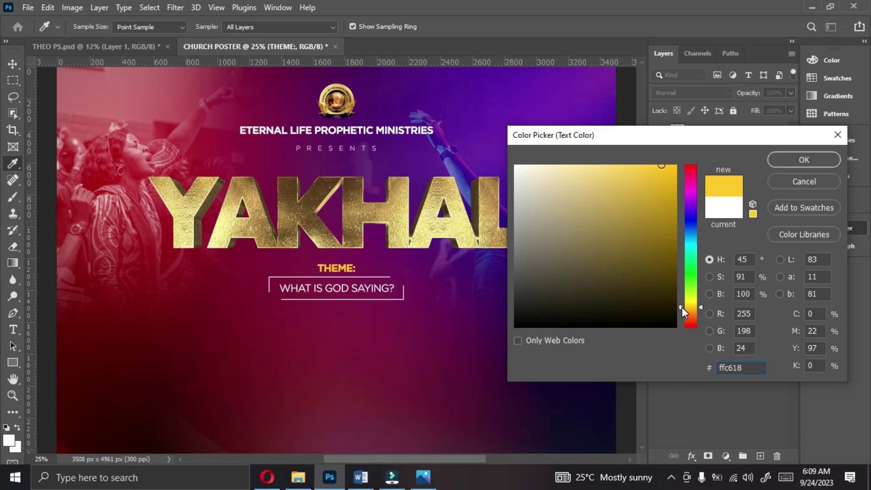
double_click(749, 367)
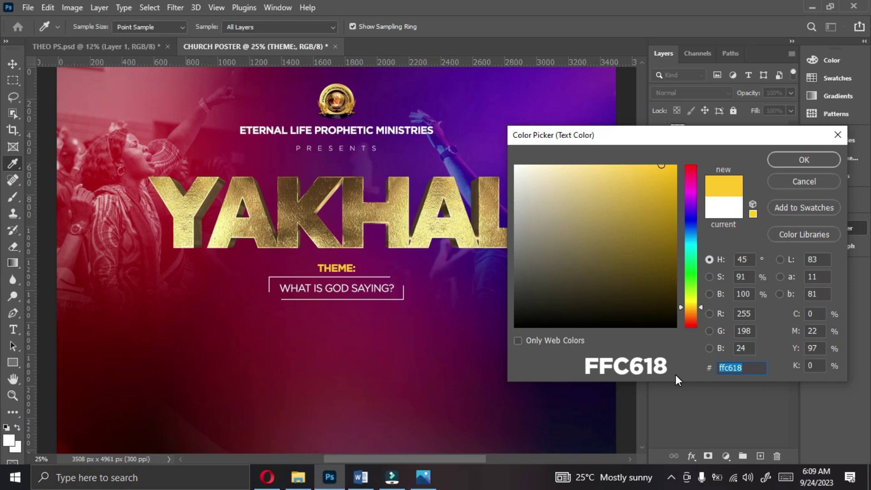
left_click(790, 159)
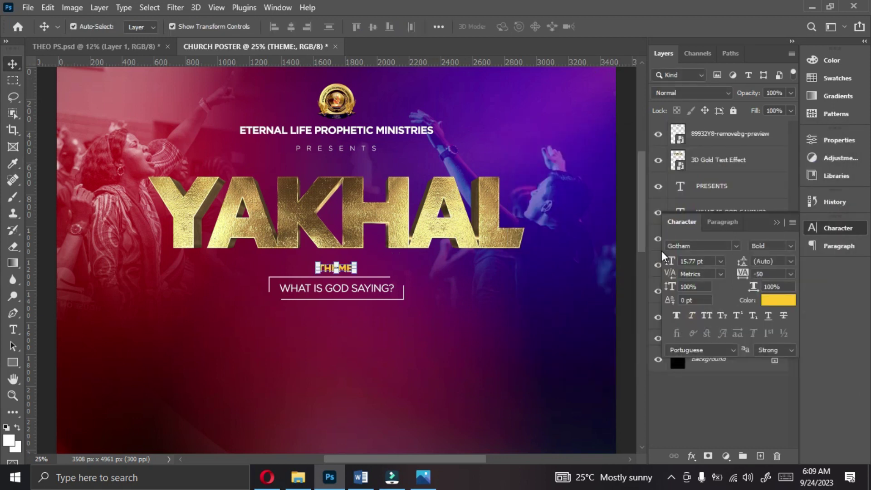
left_click(778, 223)
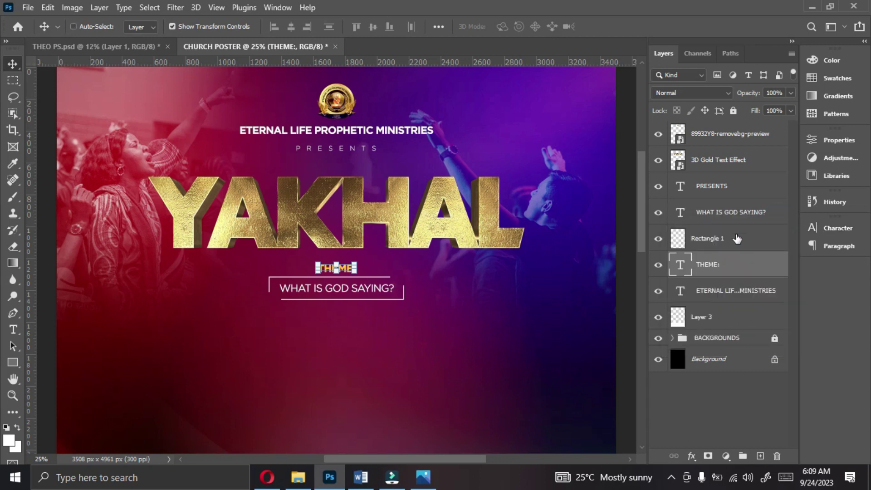
left_click(727, 239, "ctrl")
left_click(717, 221, "ctrl")
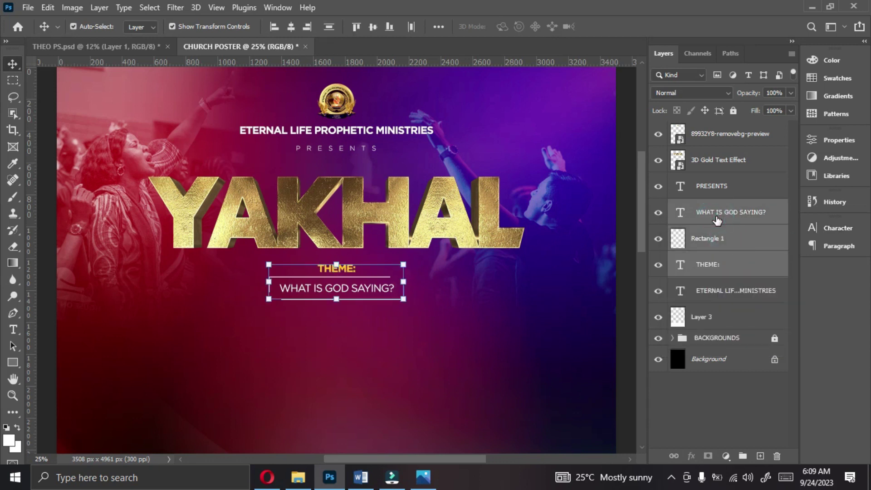
Group the three theme layers and name the group THEME.
key("ctrl+g")
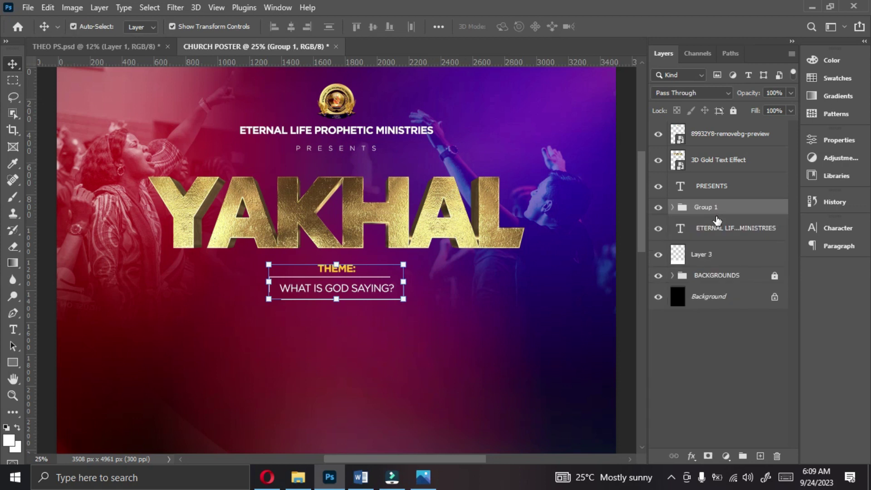
double_click(709, 211)
type("THEME")
key("Return")
Group the logo, ministry name and PRESENTS layers as LOGO, then compare with the reference poster.
left_click(722, 191)
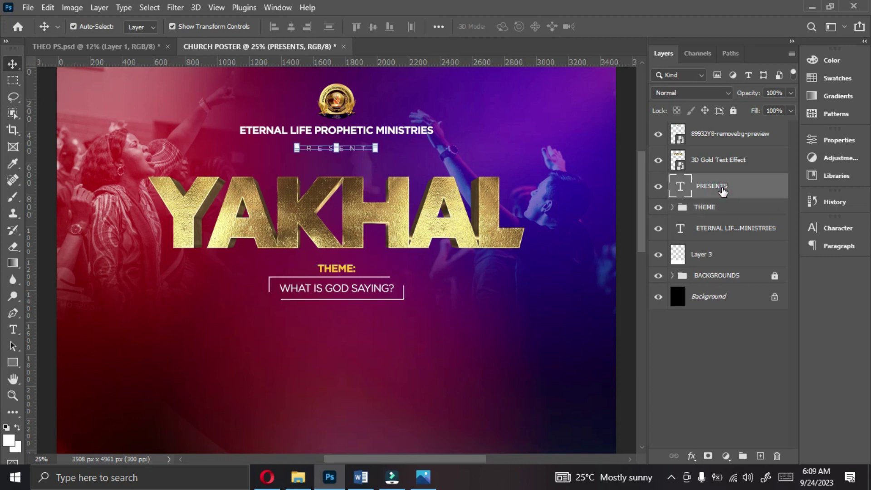
left_click(720, 231, "ctrl")
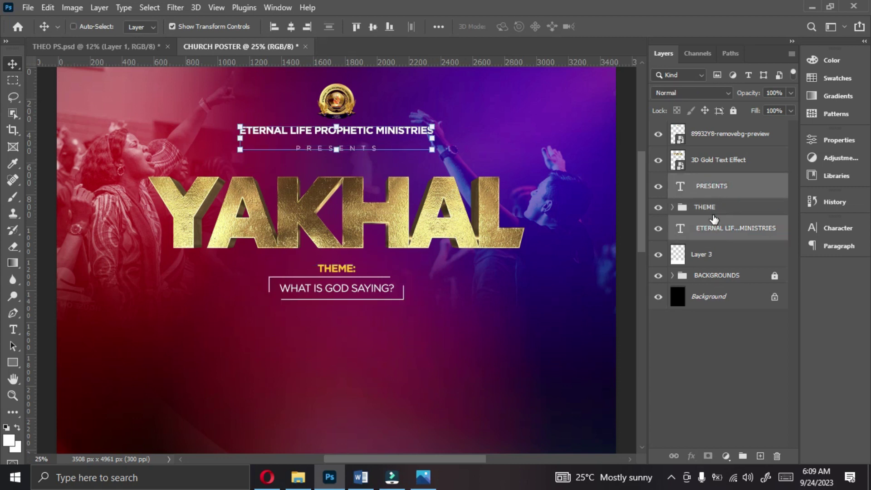
left_click(709, 135, "ctrl")
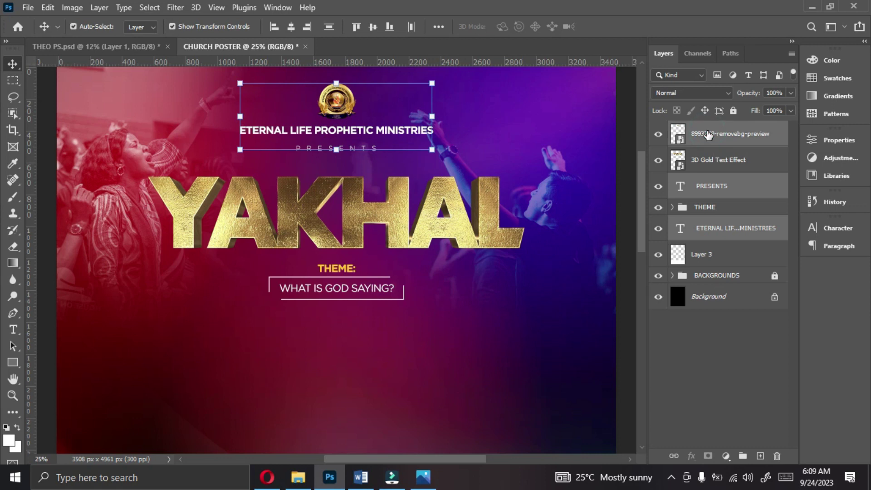
key("ctrl+g")
double_click(709, 130)
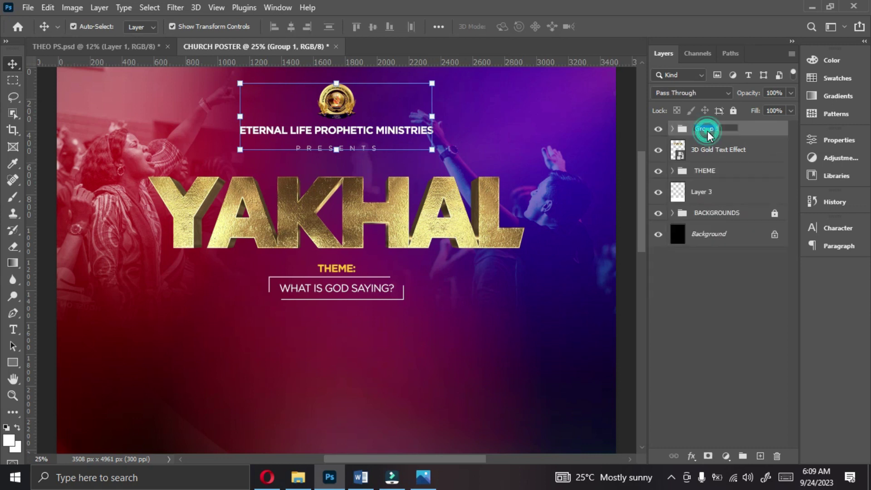
type("LOGO")
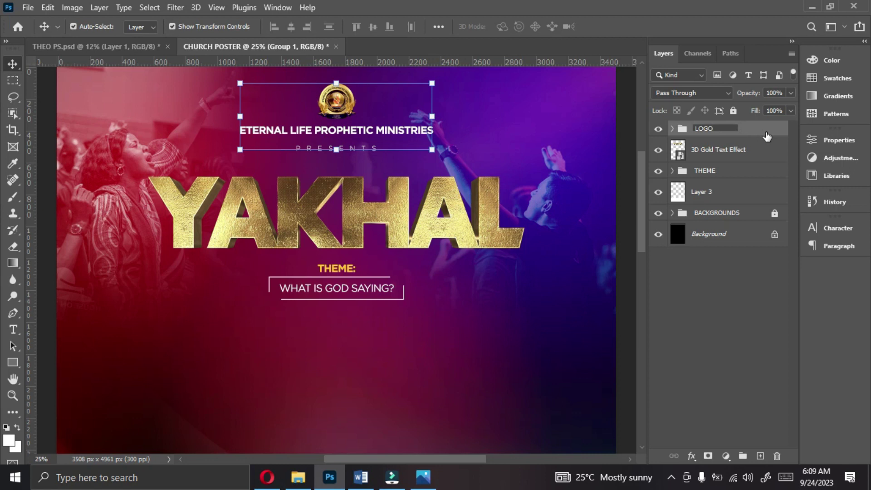
key("Return")
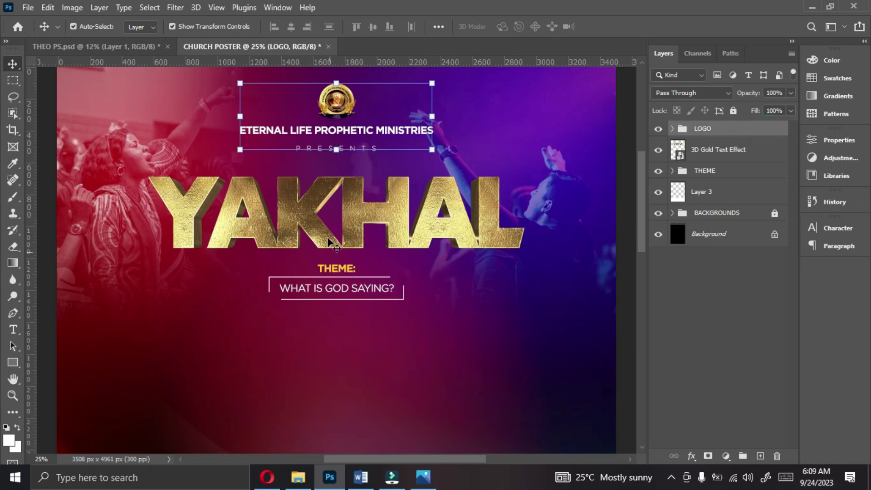
left_click_drag(641, 245, 640, 292)
key("ctrl")
scroll(401, 326, "down", 4)
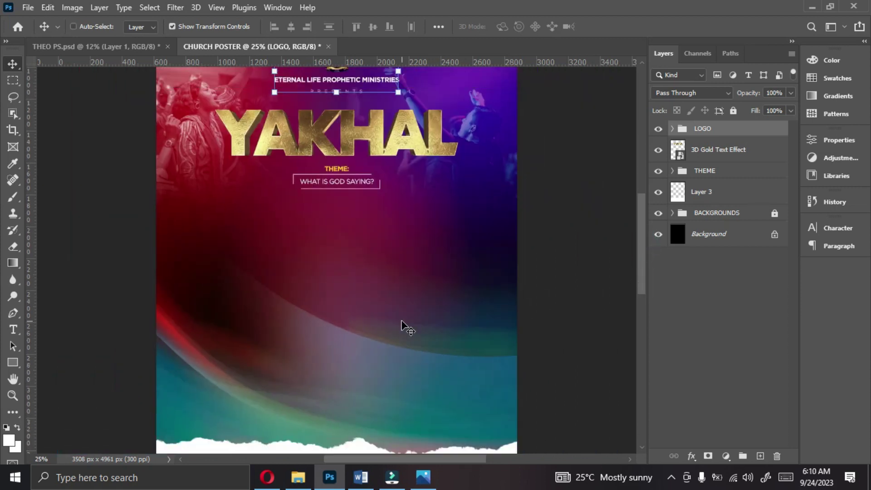
left_click(423, 477)
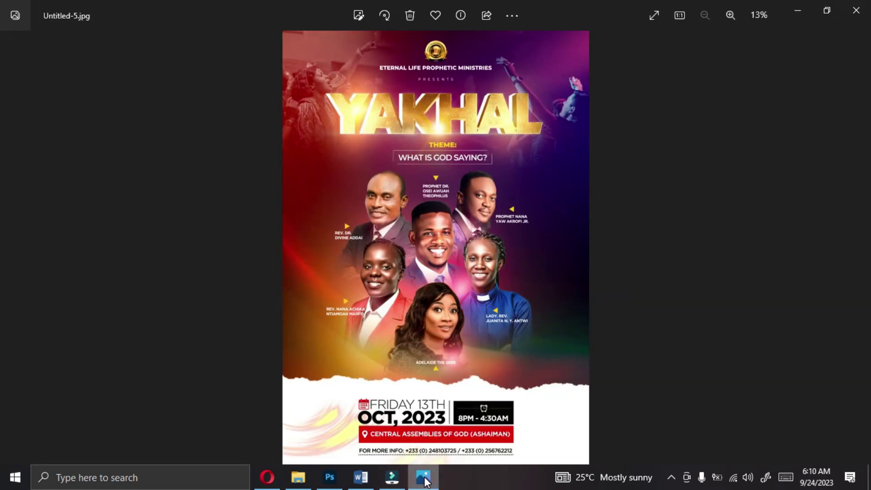